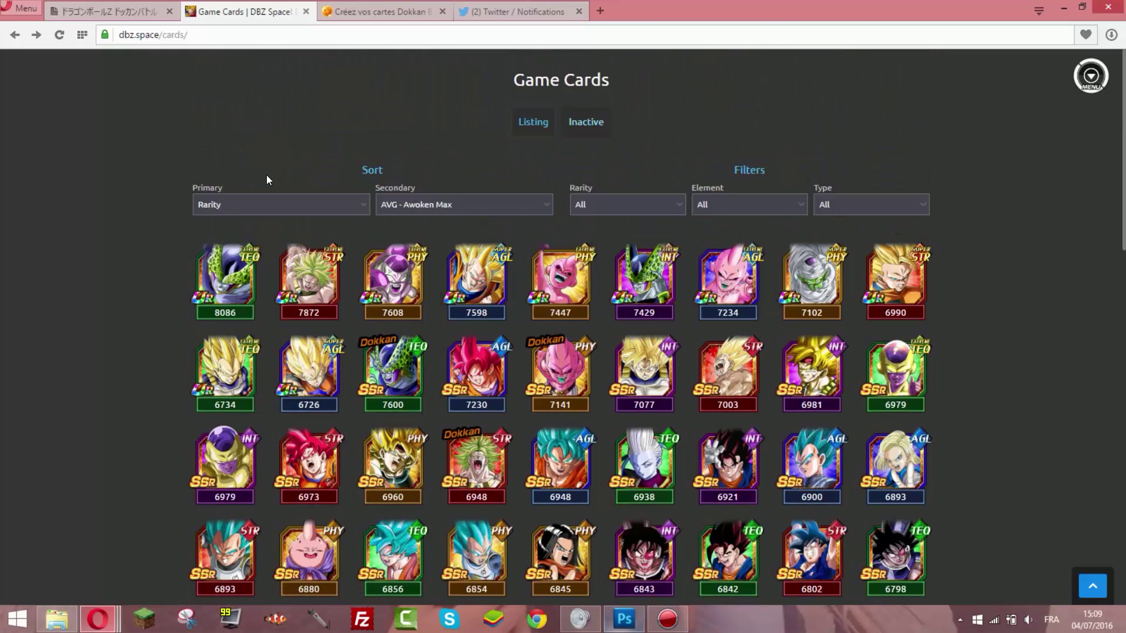
Switch to Photoshop and open imgsrc.png from the db folder.
click(623, 616)
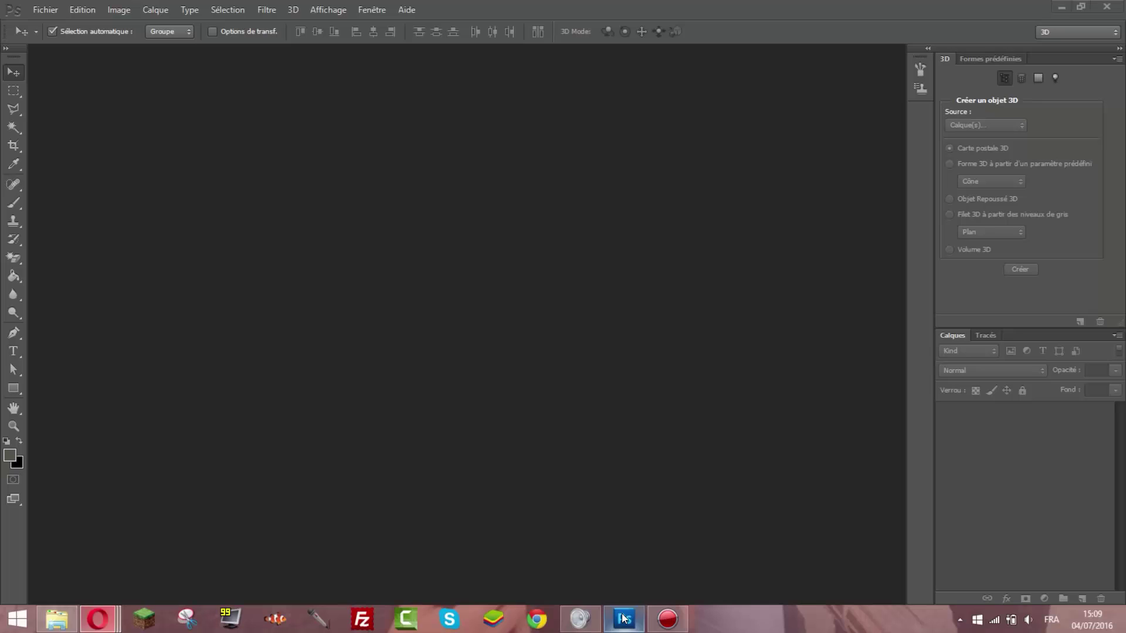
click(45, 10)
click(64, 35)
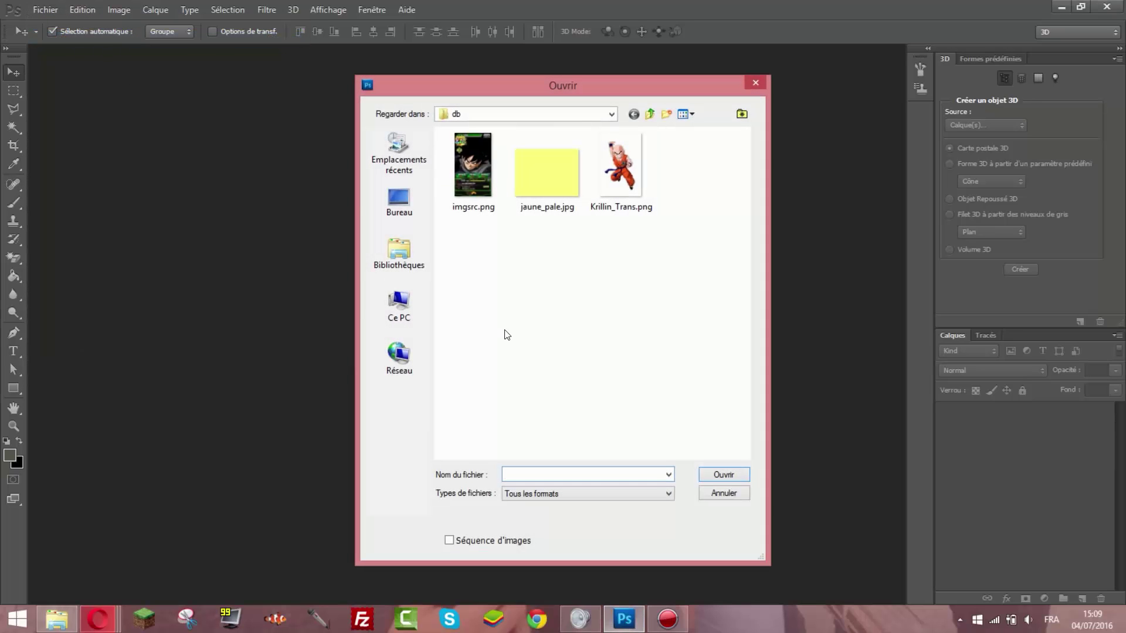
double_click(470, 172)
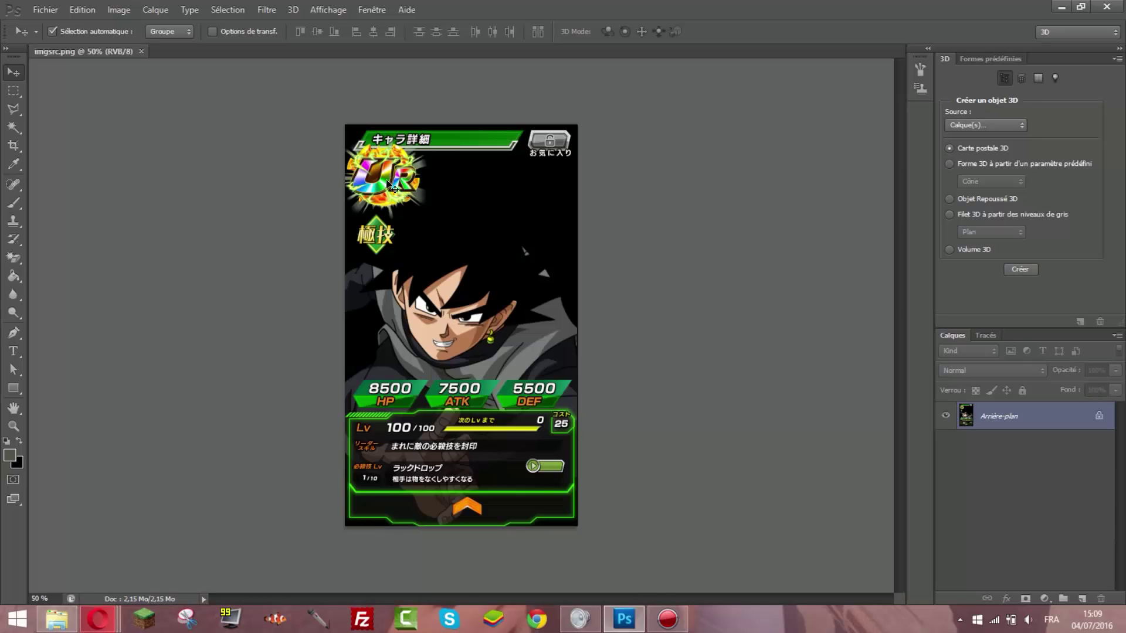
Place jaune_pale.jpg in the document and stretch it to about 195.8% wide and 397.6% high so it covers the canvas.
click(59, 9)
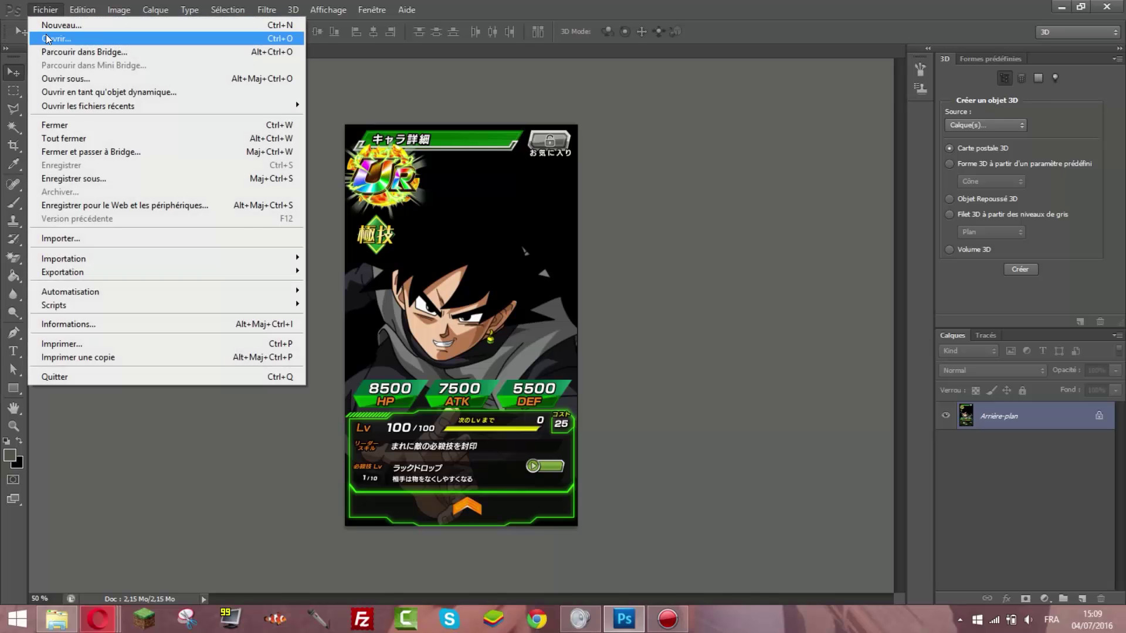
click(81, 239)
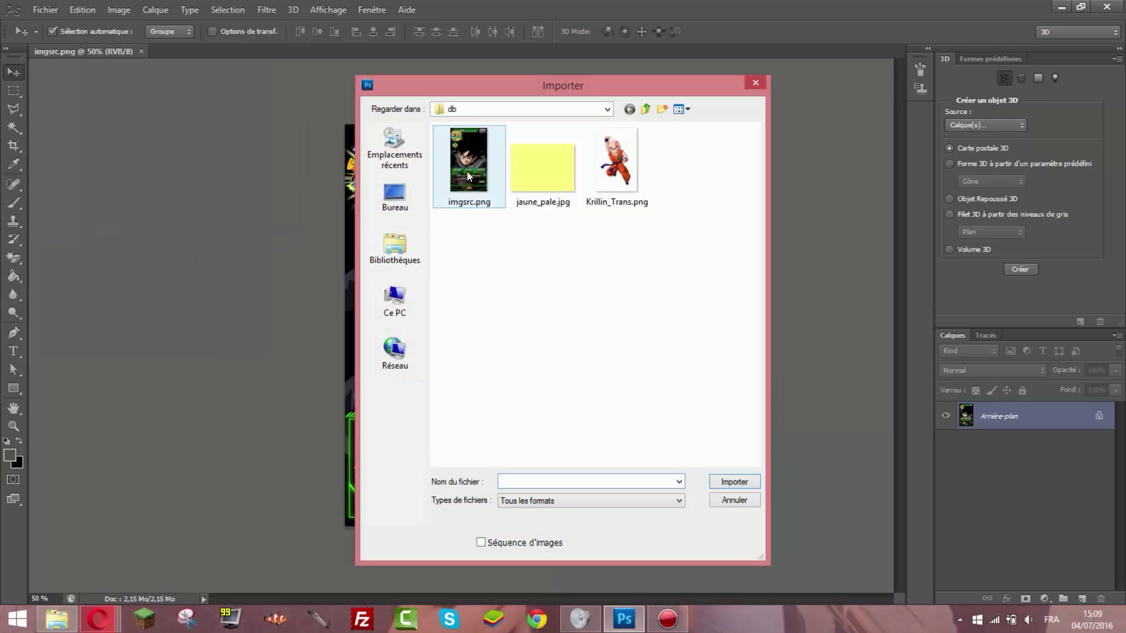
double_click(550, 156)
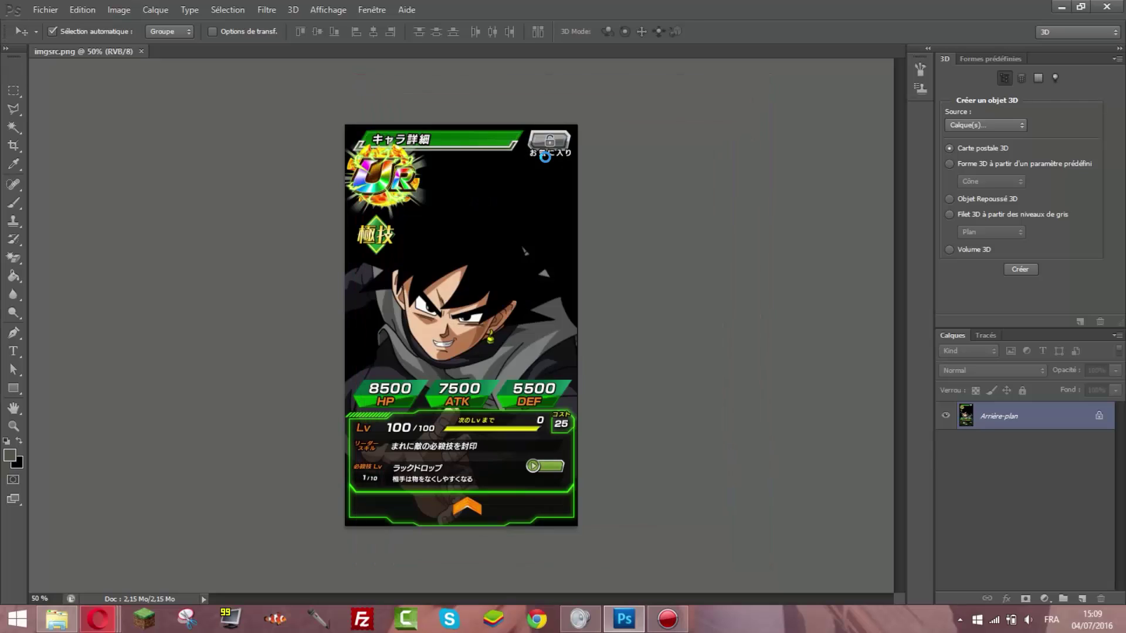
drag(448, 314, 403, 160)
drag(503, 242, 675, 603)
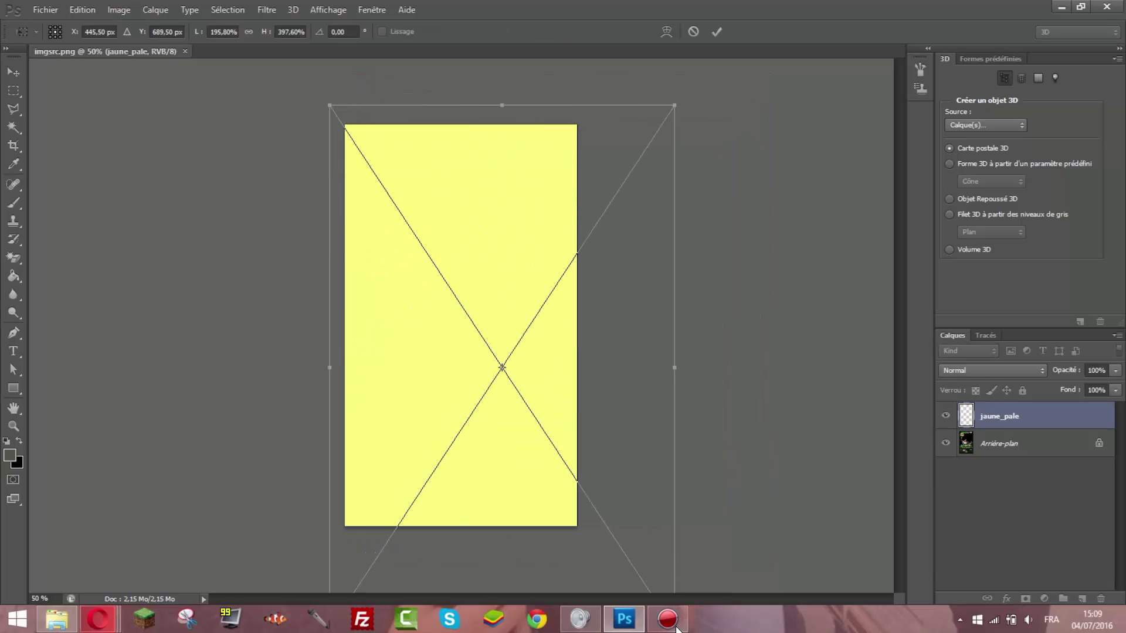
key(Return)
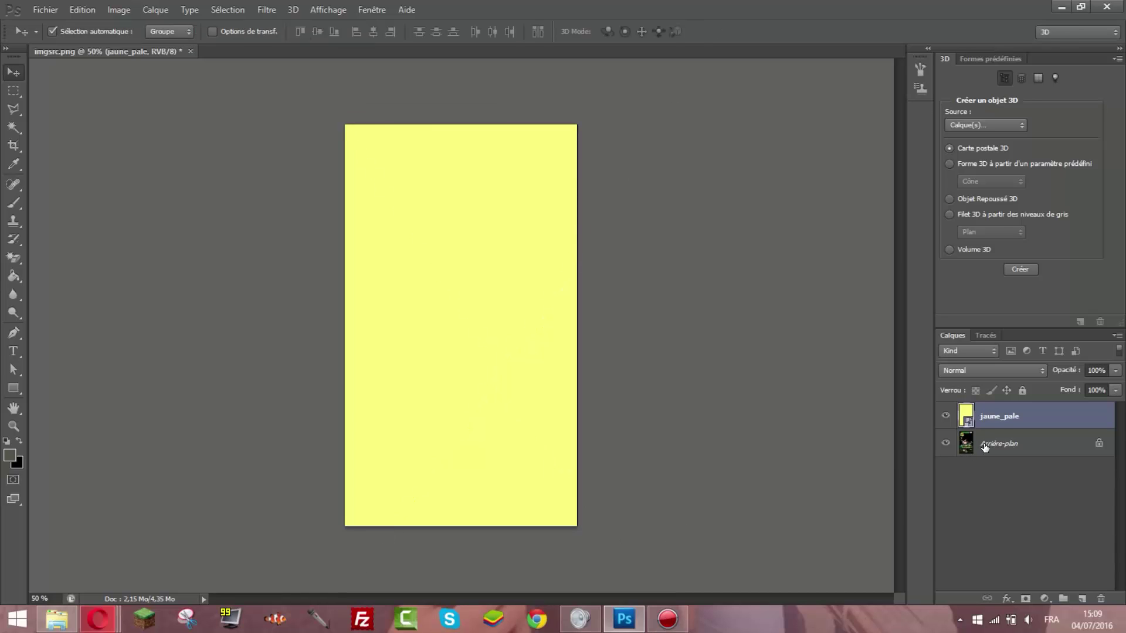
Delete the Arrière-plan layer and deselect the jaune_pale layer.
click(1008, 450)
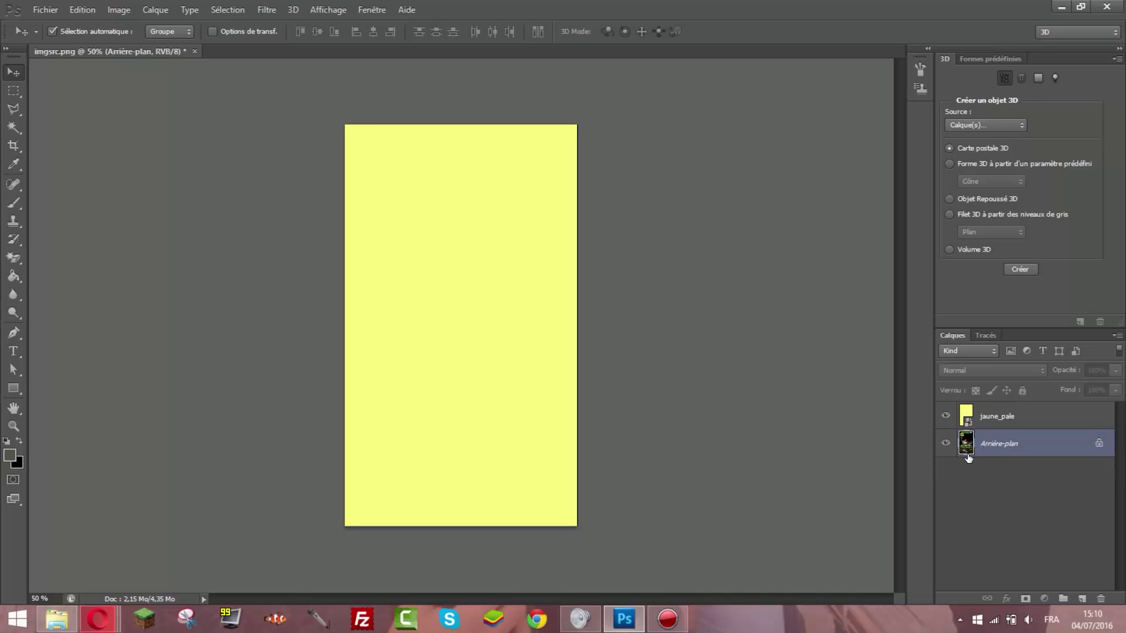
key(Delete)
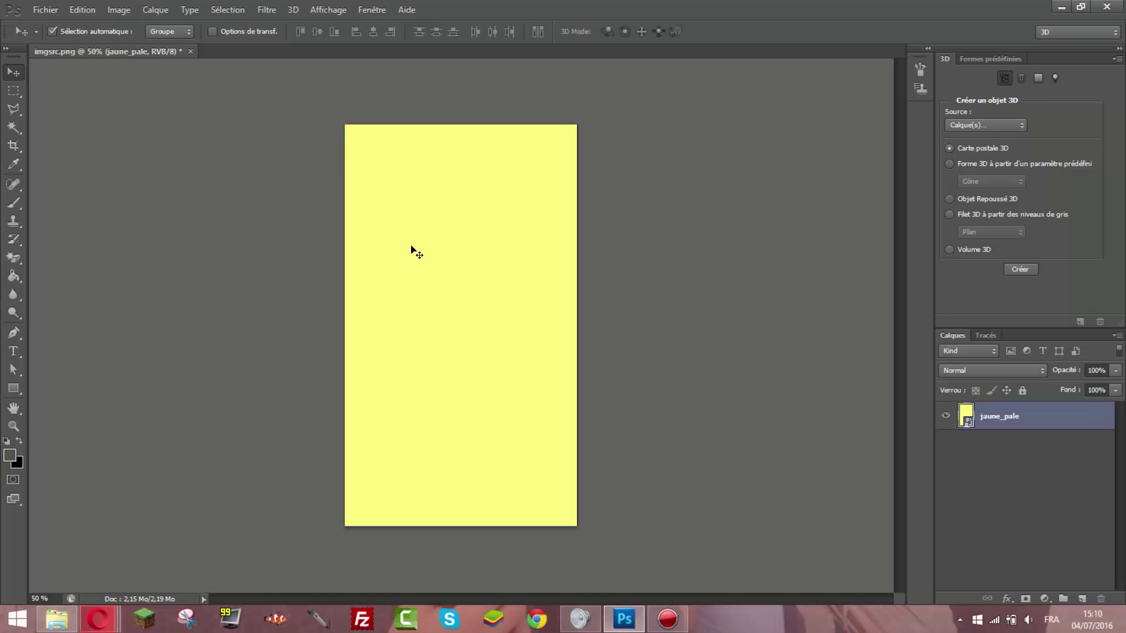
mouse_move(412, 249)
mouse_down()
mouse_move(434, 294)
mouse_move(420, 289)
mouse_move(413, 251)
mouse_up()
click(131, 160)
click(61, 4)
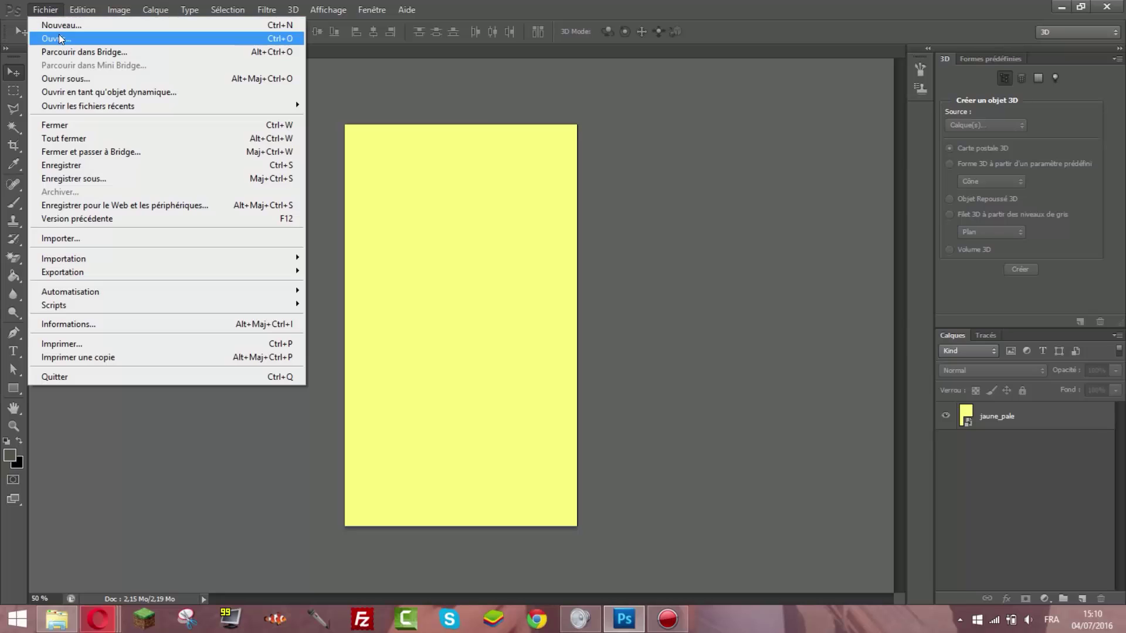
click(65, 38)
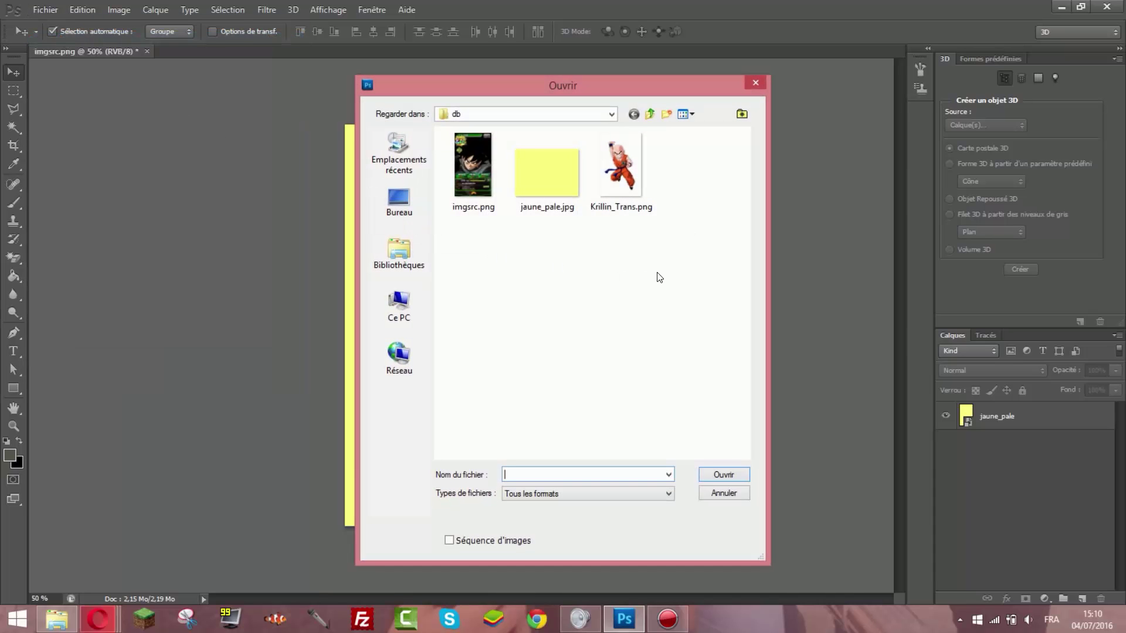
click(731, 492)
Switch to the Opera window with the DBZ Space game cards and open the Super Saiyan Goku "Triumphant Light" card.
mouse_move(106, 615)
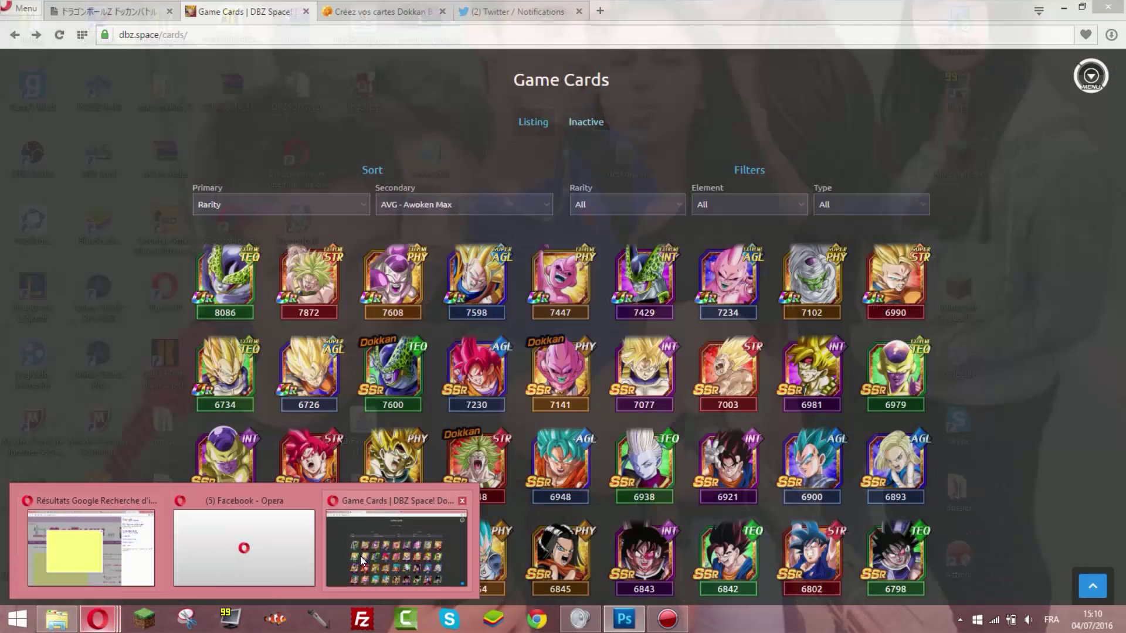
click(372, 526)
scroll(154, 319, down, 3)
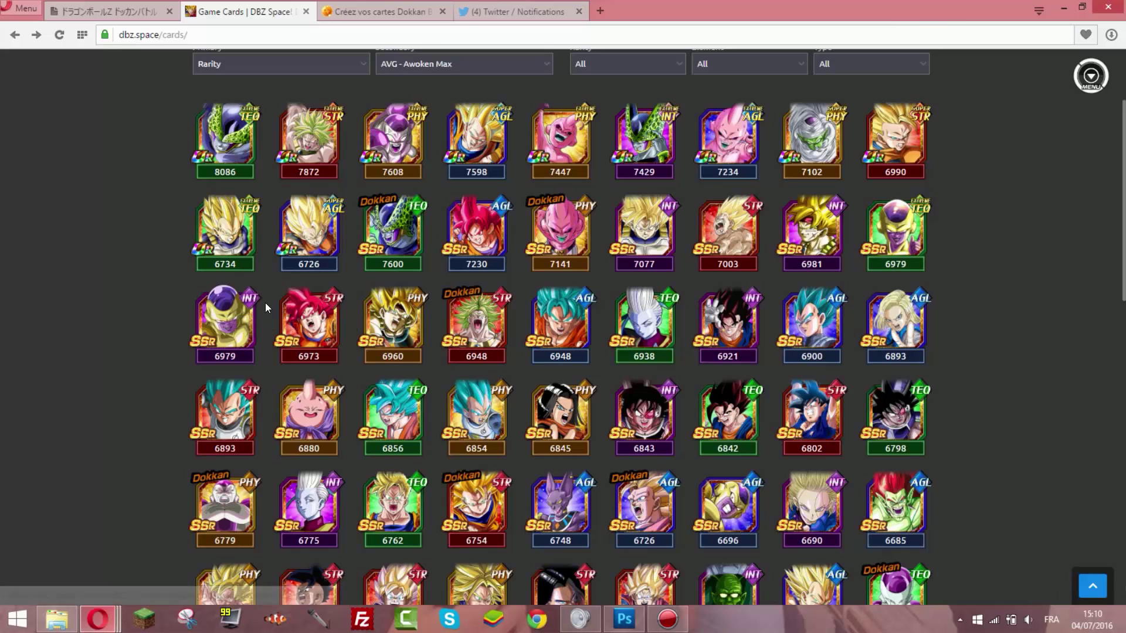
scroll(192, 369, down, 1)
scroll(197, 379, down, 1)
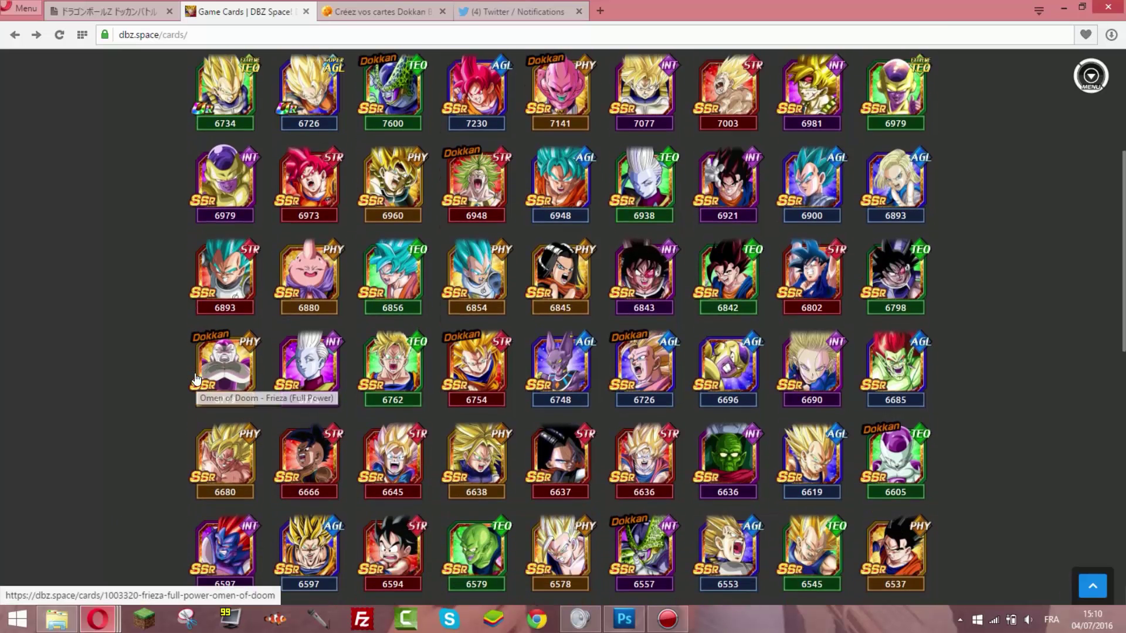
click(243, 463)
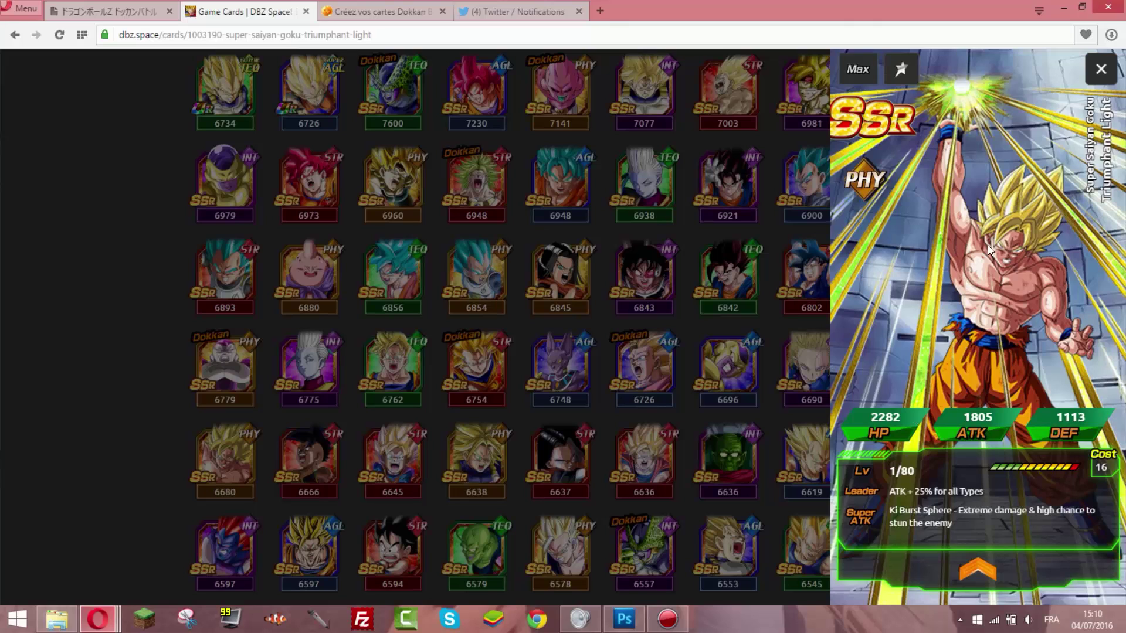
Save the card's effect image as card_1003190_effect.png in the db folder.
right_click(977, 170)
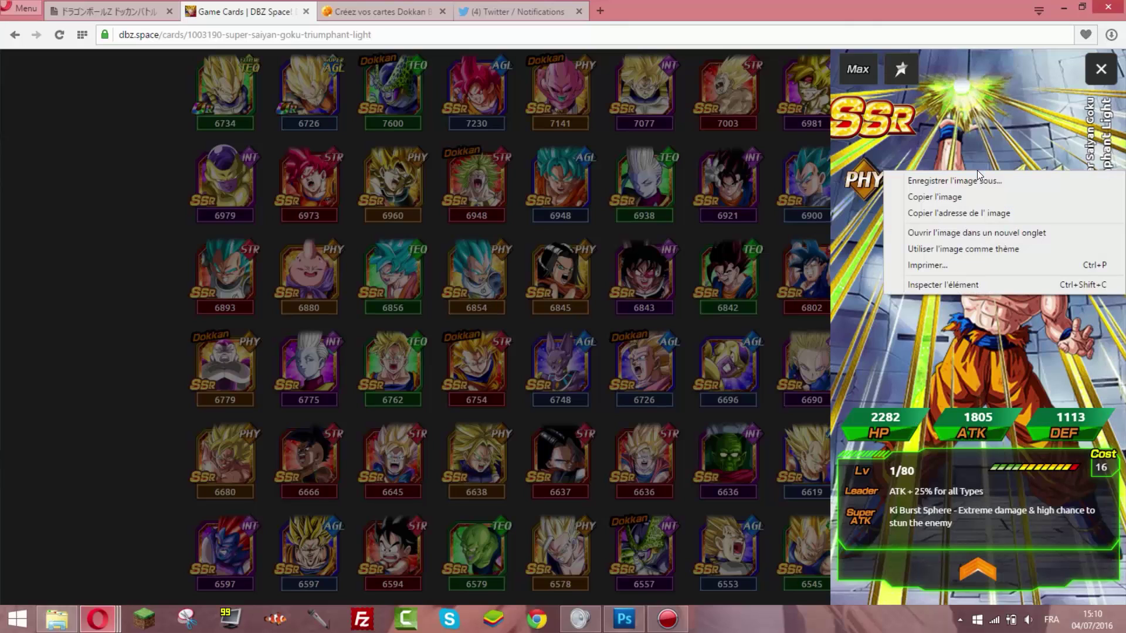
click(966, 182)
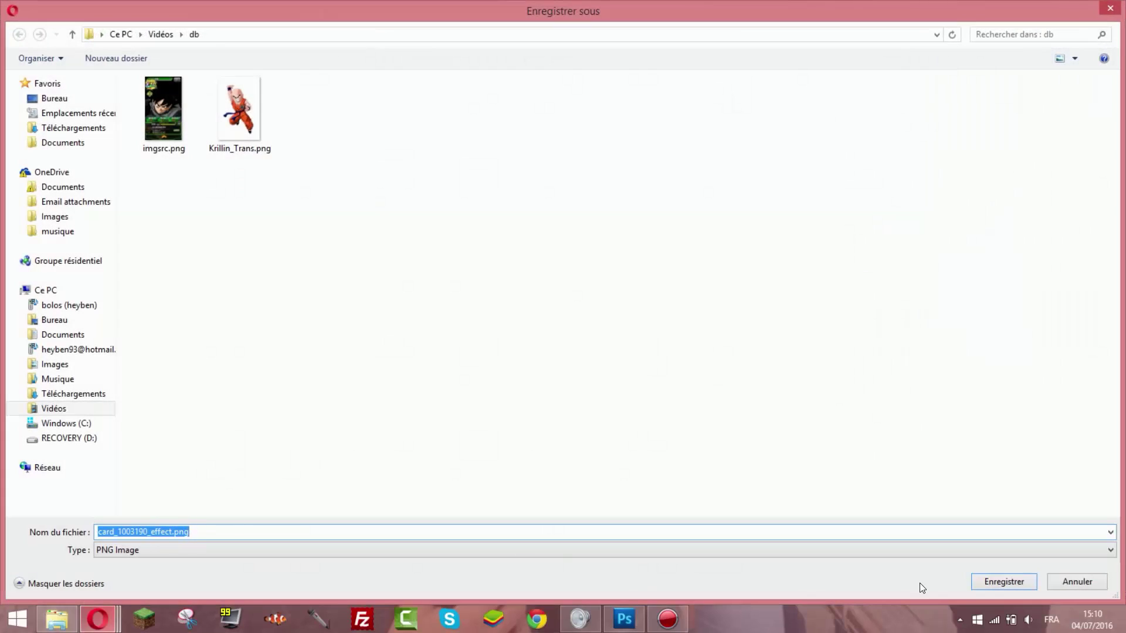
click(997, 583)
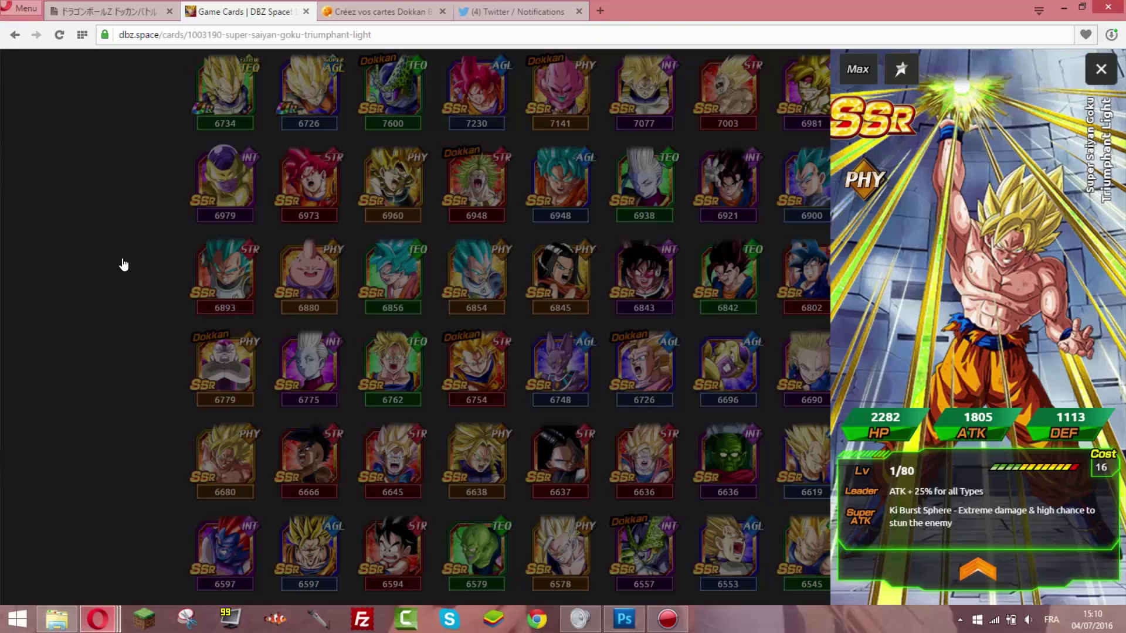
View the Legendary Super Saiyan Broly "The Roar of Death" card and browse the rest of the card listing.
click(497, 233)
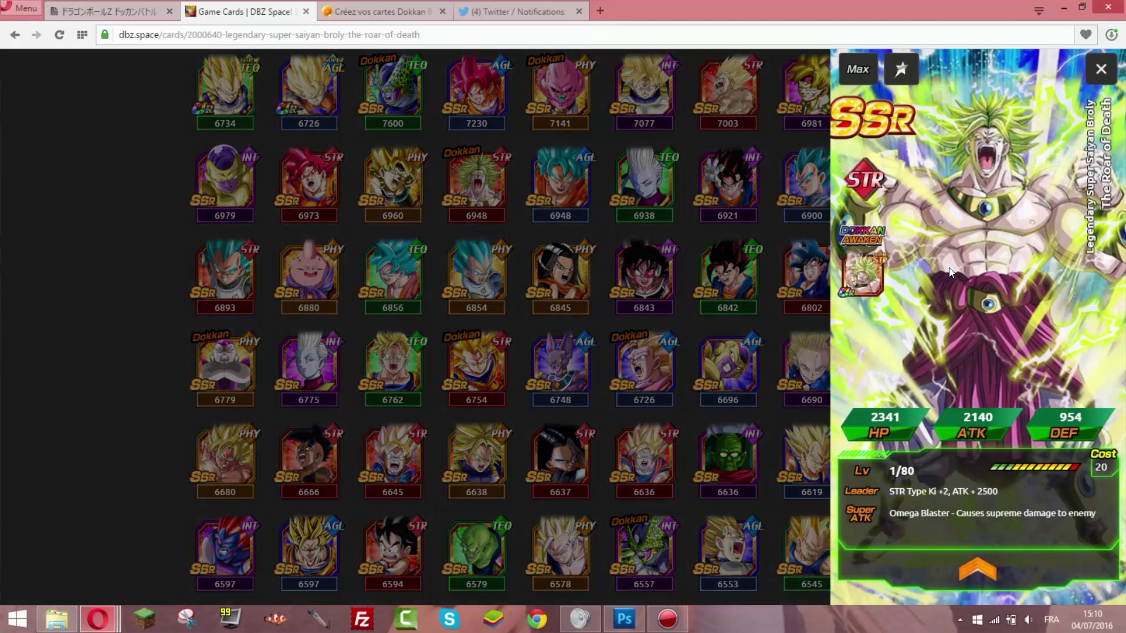
click(105, 132)
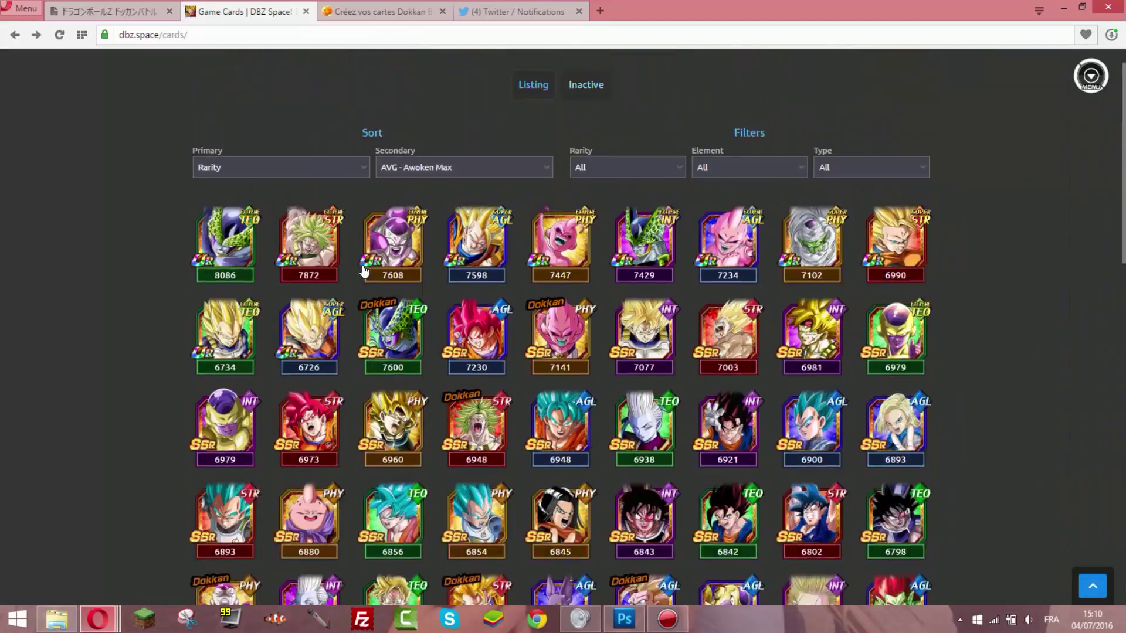
scroll(358, 264, down, 10)
scroll(364, 271, down, 10)
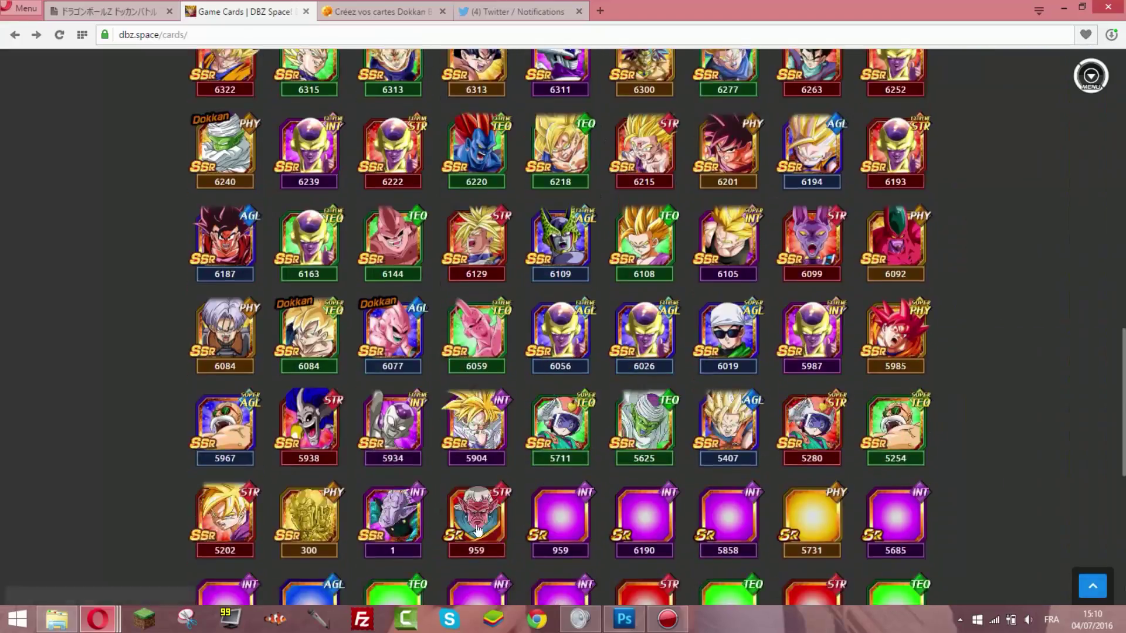
Switch back to Photoshop and open card_1003190_effect.png.
click(625, 619)
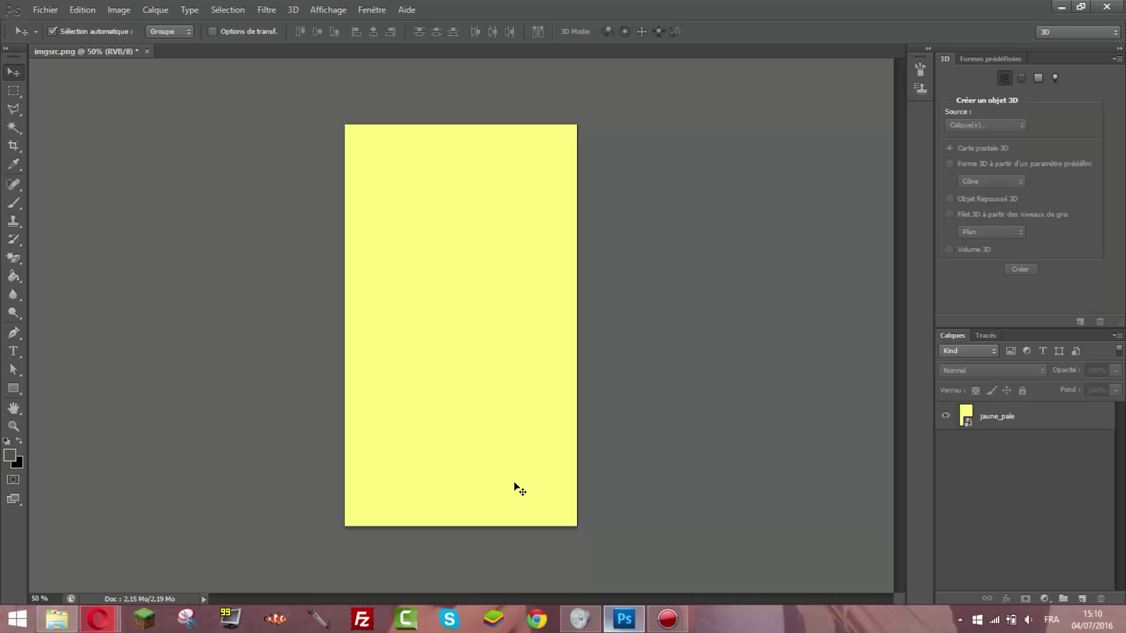
click(52, 10)
click(59, 37)
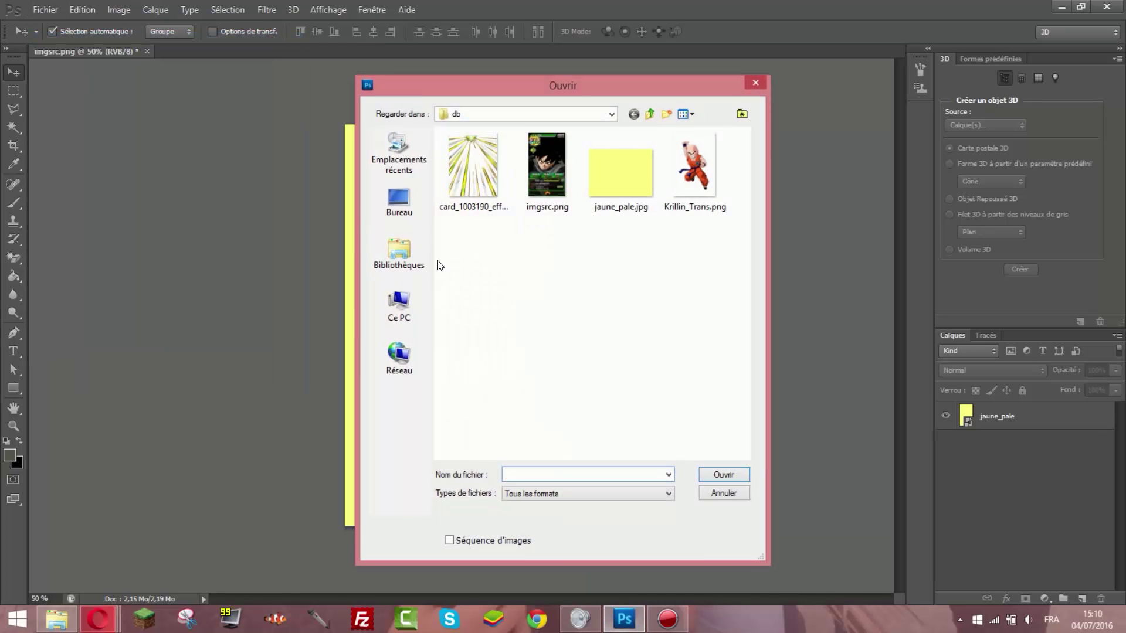
double_click(481, 173)
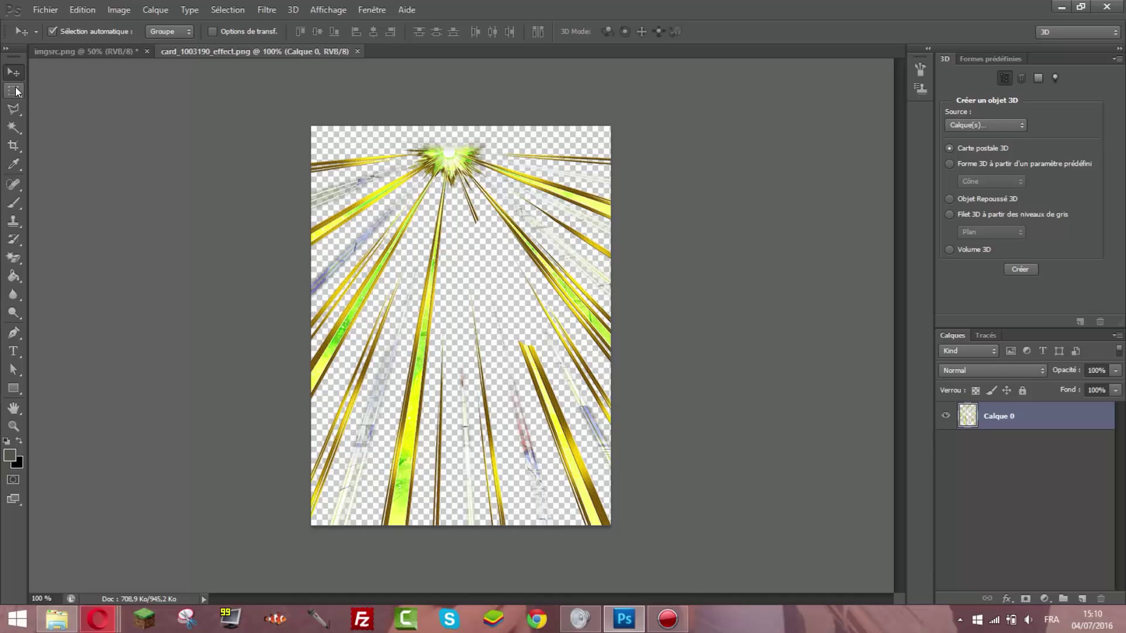
Copy the whole light-ray image with a rectangular selection and paste it into imgsrc.png as a new layer.
click(13, 91)
drag(281, 93, 703, 551)
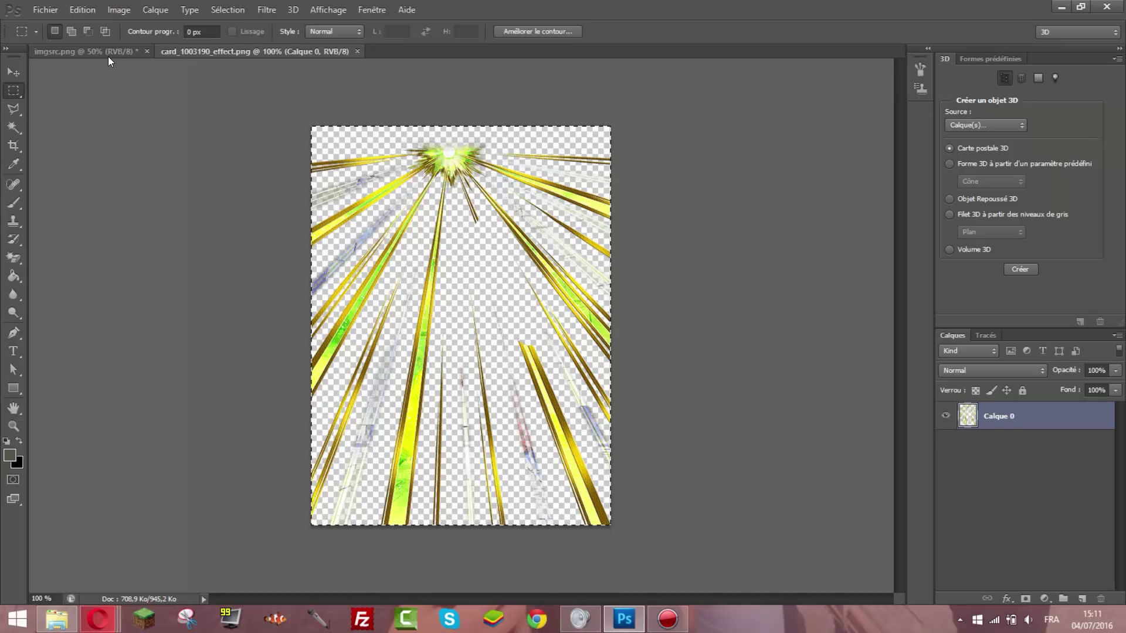
click(95, 49)
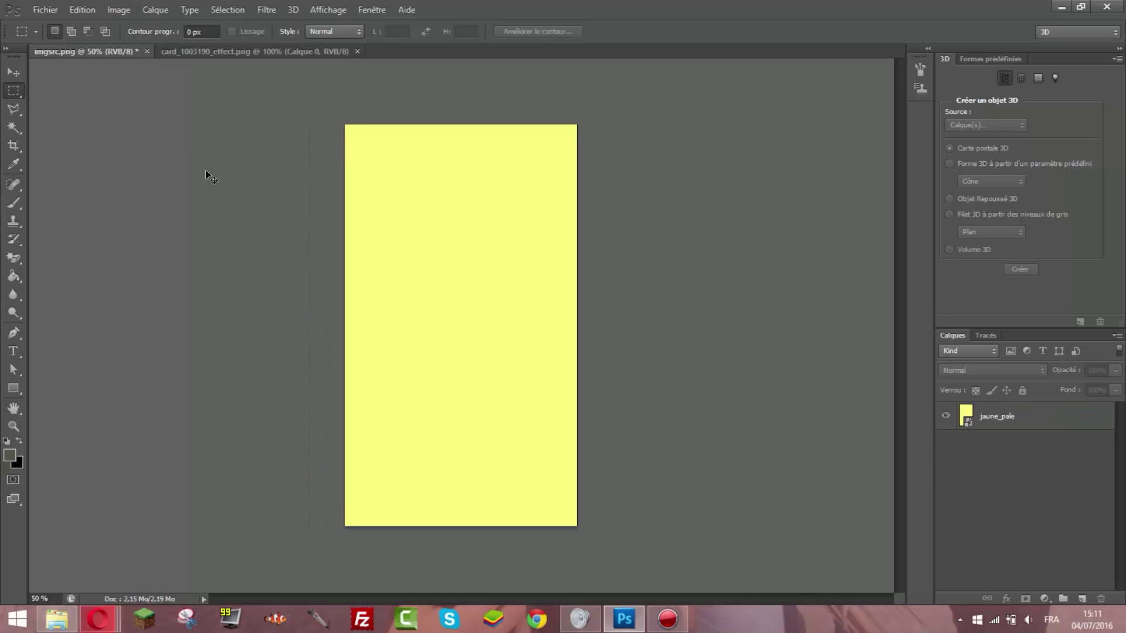
key(ctrl+v)
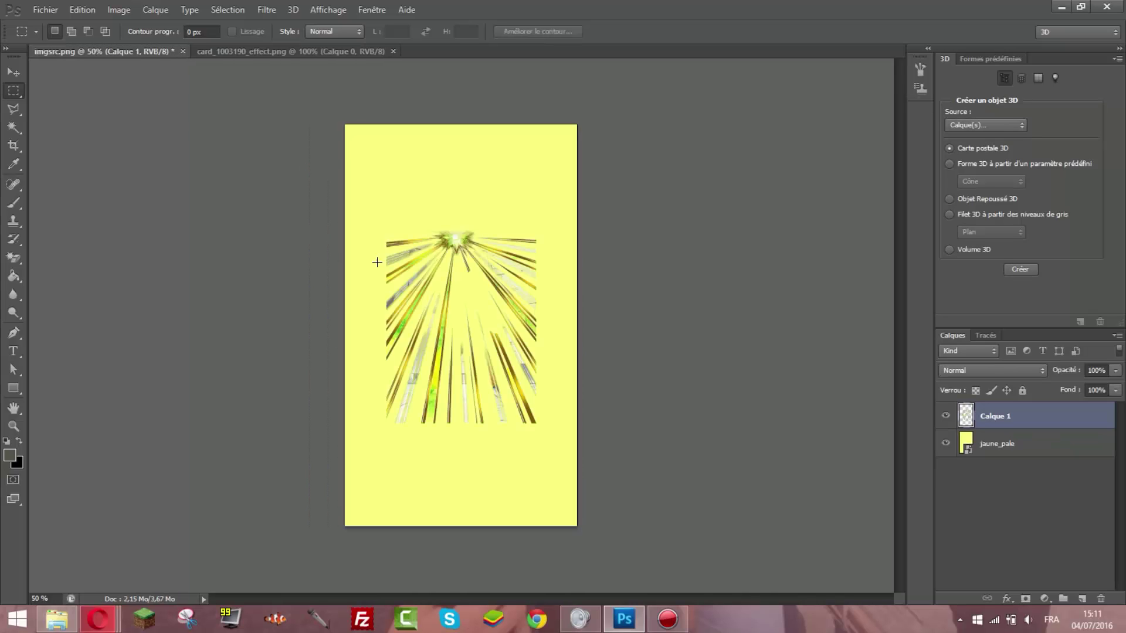
Stretch a copy of the ray layer to about 201.6% wide and 206.1% high over the canvas, and delete the original Calque 1.
click(13, 72)
key(ctrl+t)
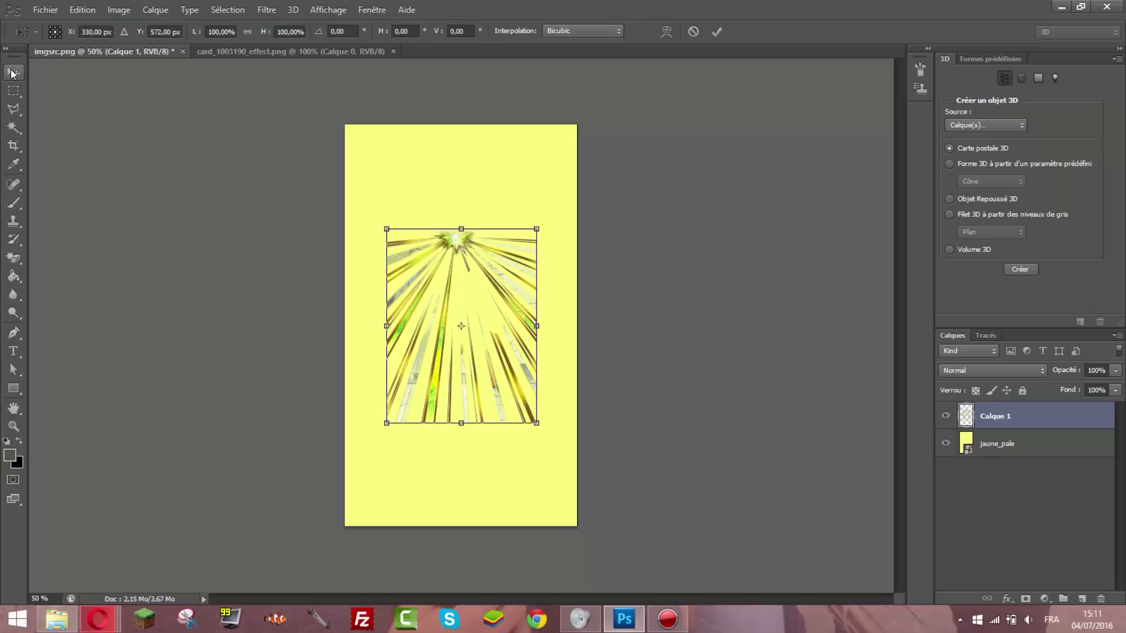
drag(439, 296, 483, 184)
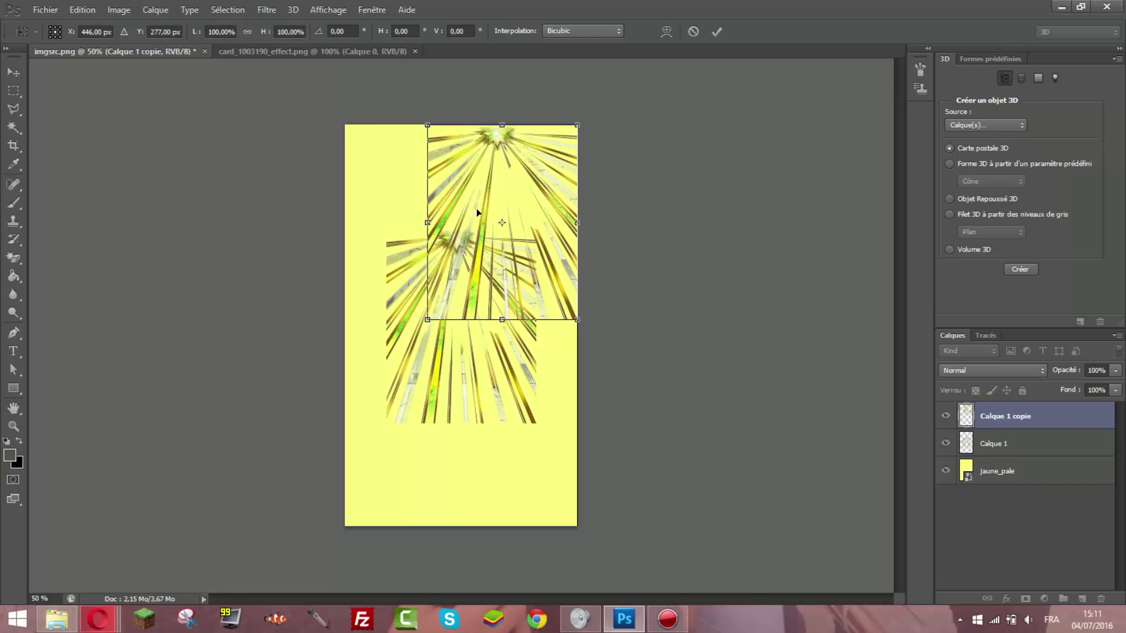
drag(427, 320, 346, 528)
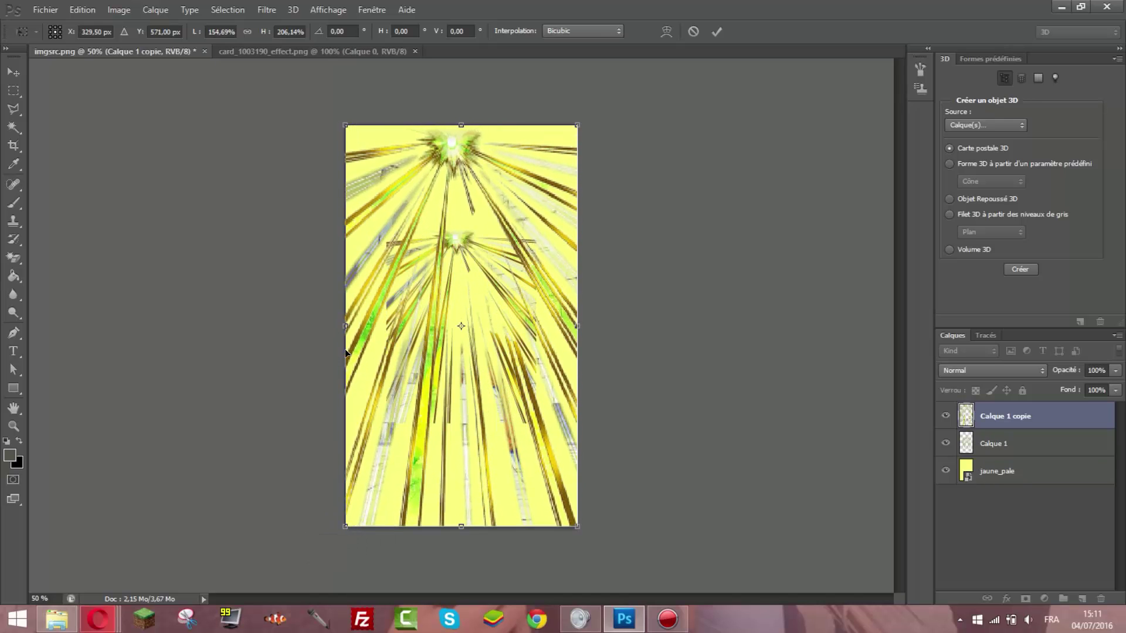
drag(341, 330, 271, 331)
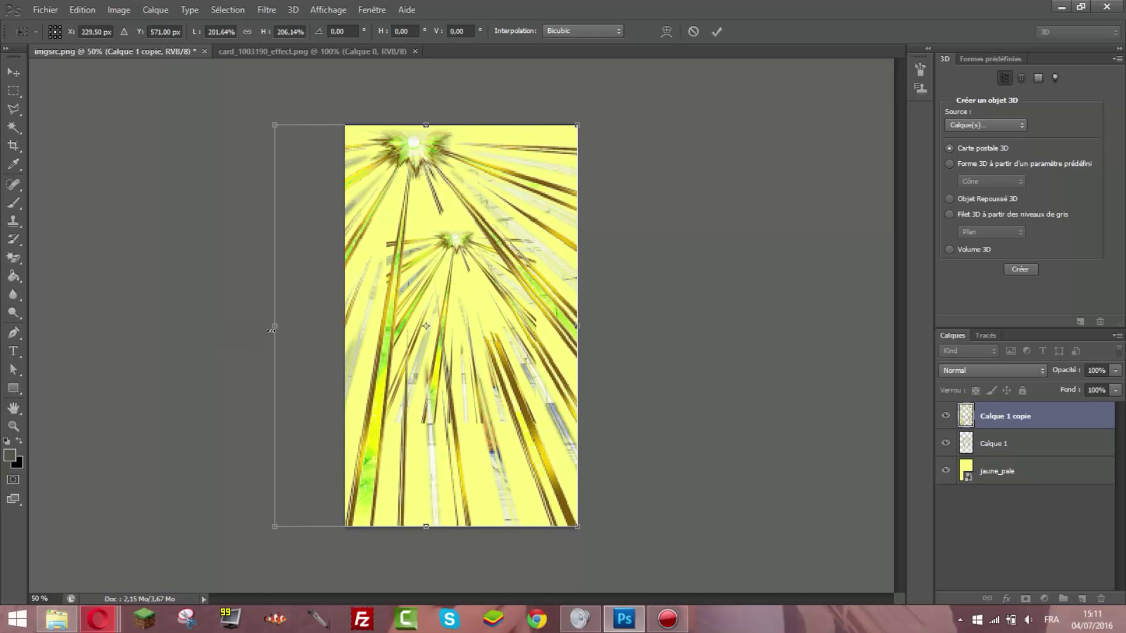
key(Return)
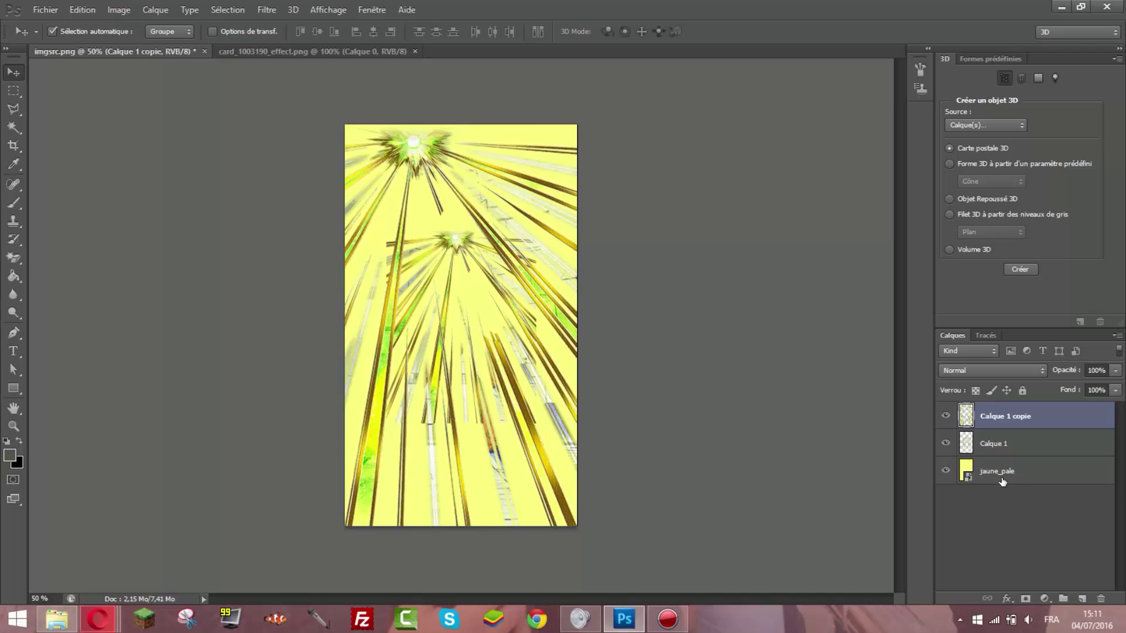
click(996, 446)
key(Delete)
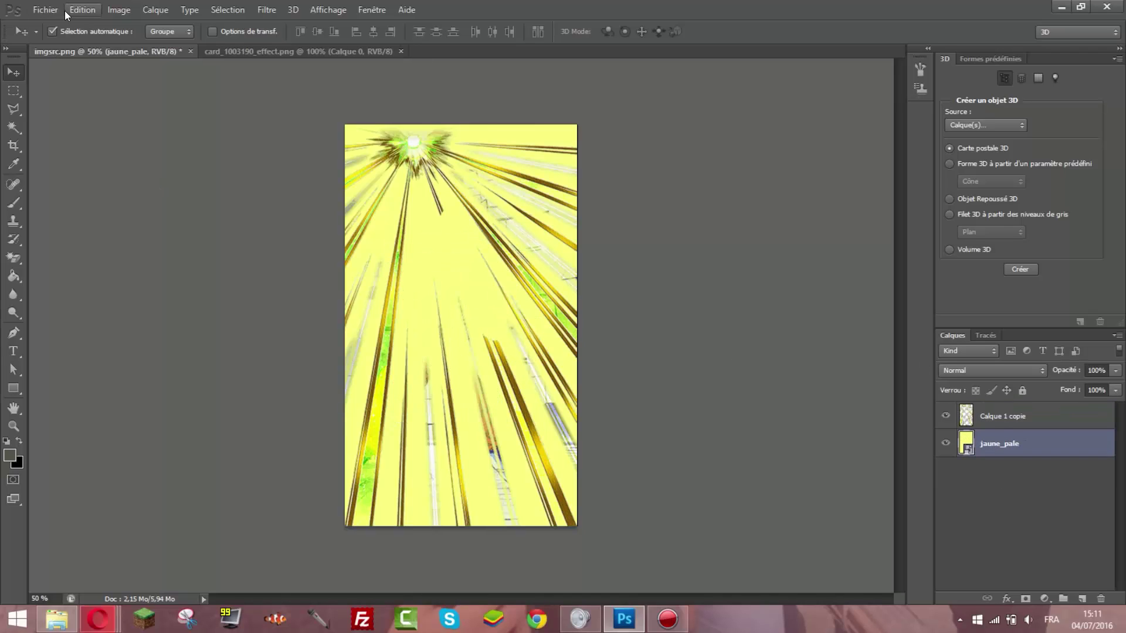
Open Krillin_Trans.png from the db folder.
click(46, 10)
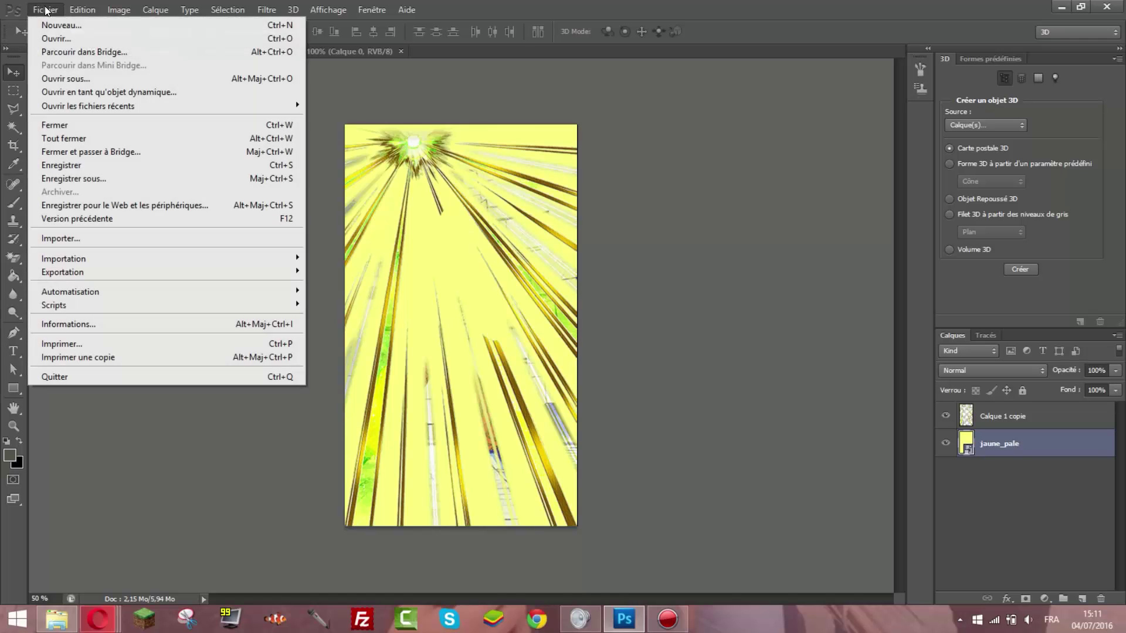
click(47, 36)
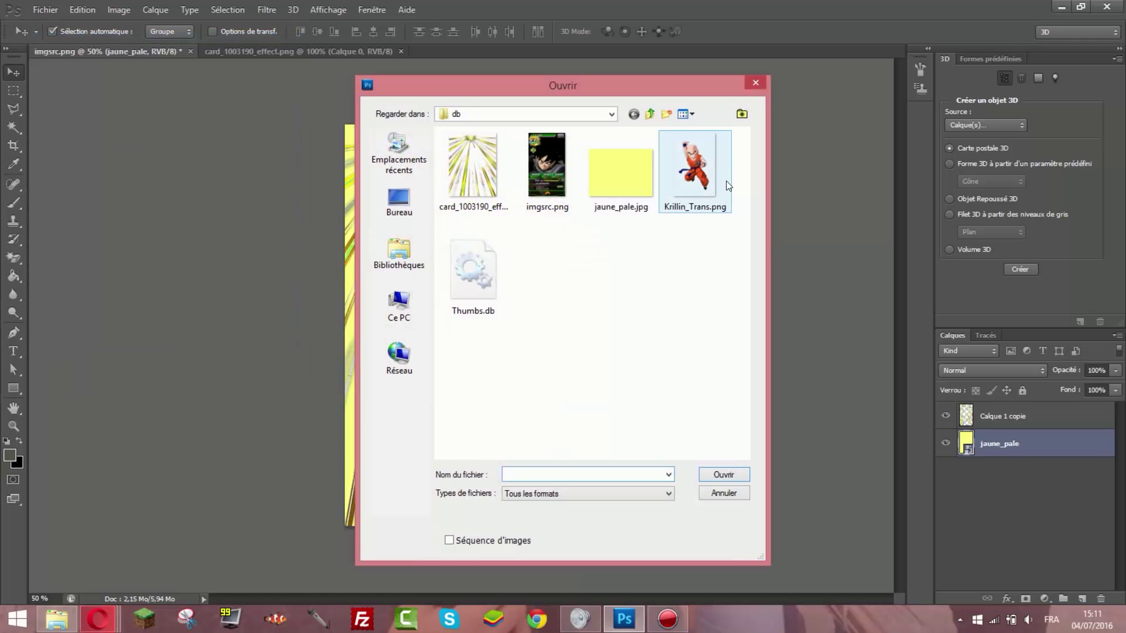
double_click(697, 170)
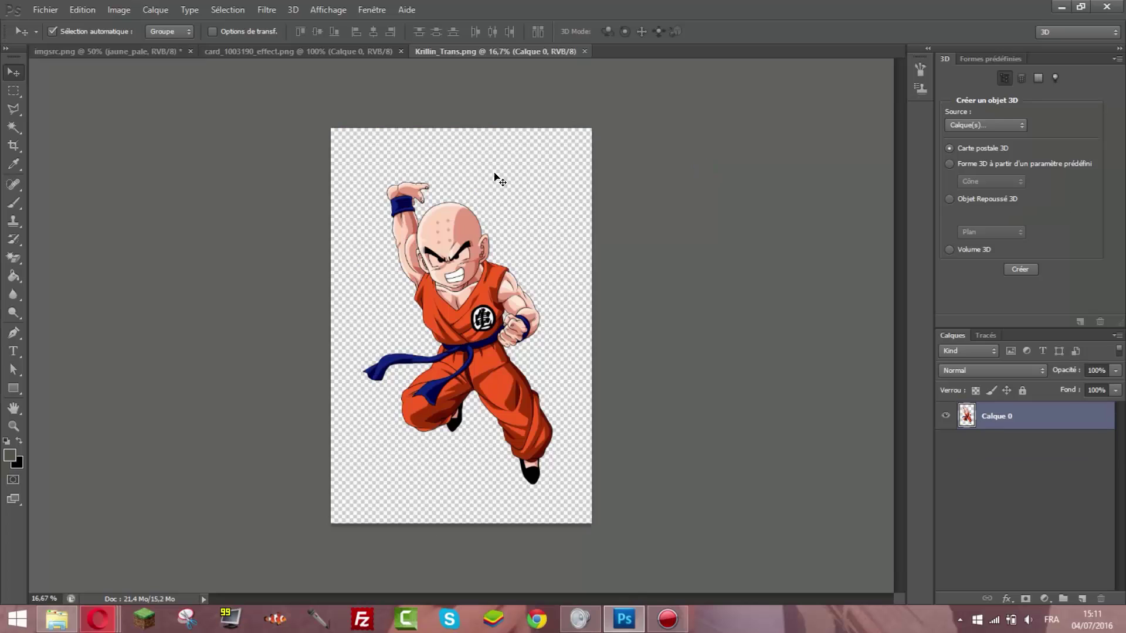
Copy the whole Krillin image with a rectangular selection and paste it into imgsrc.png as a new layer above jaune_pale.
click(13, 89)
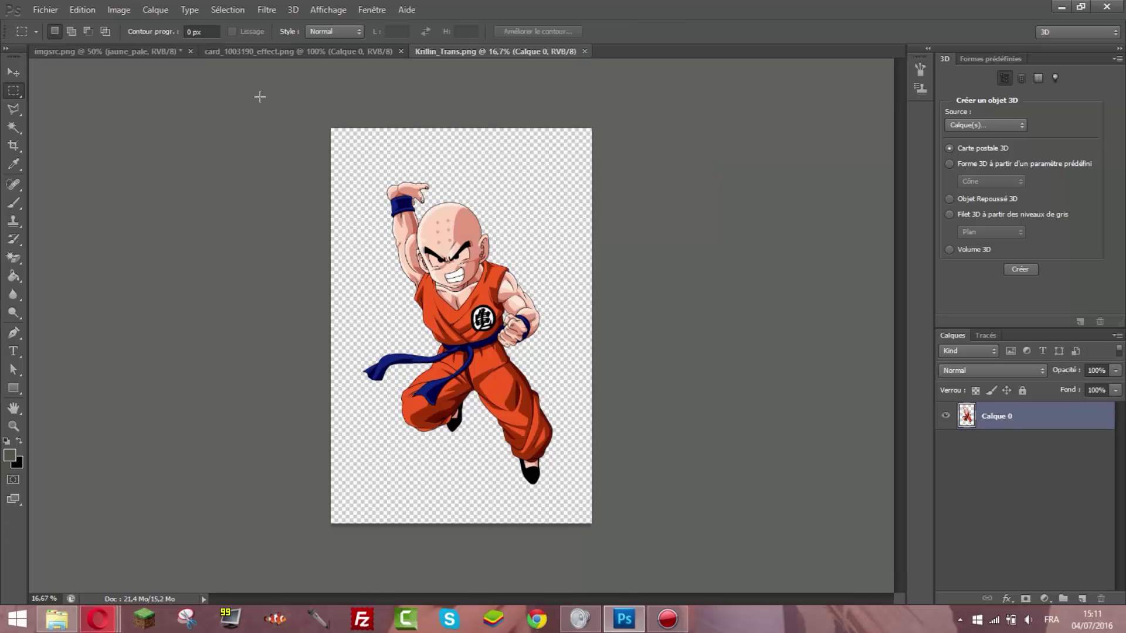
drag(260, 96, 663, 531)
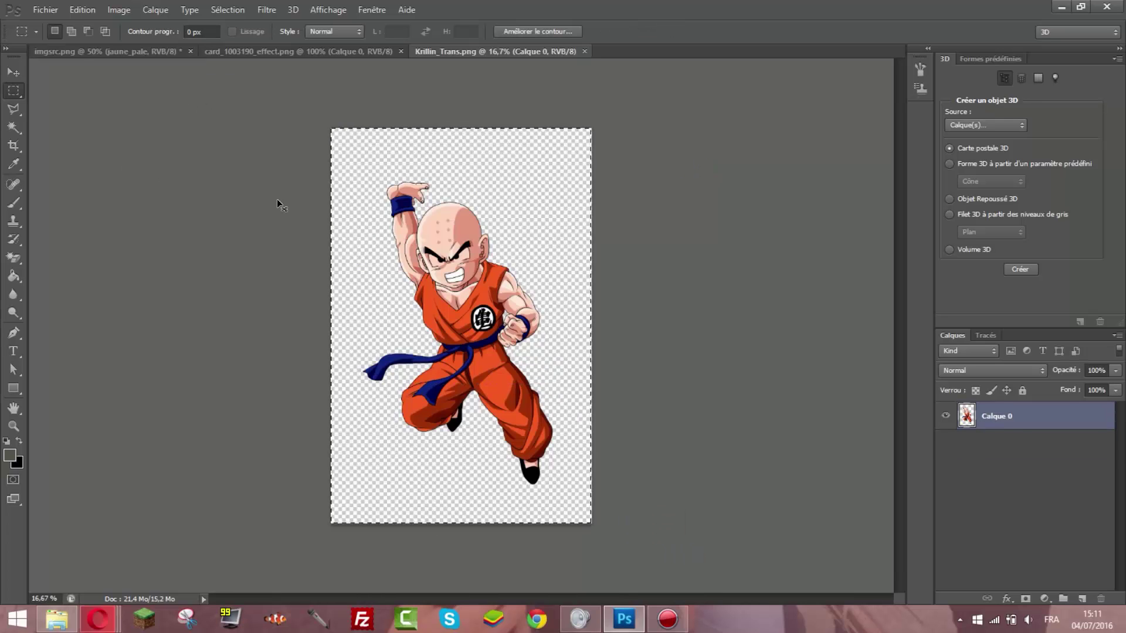
click(88, 51)
click(14, 72)
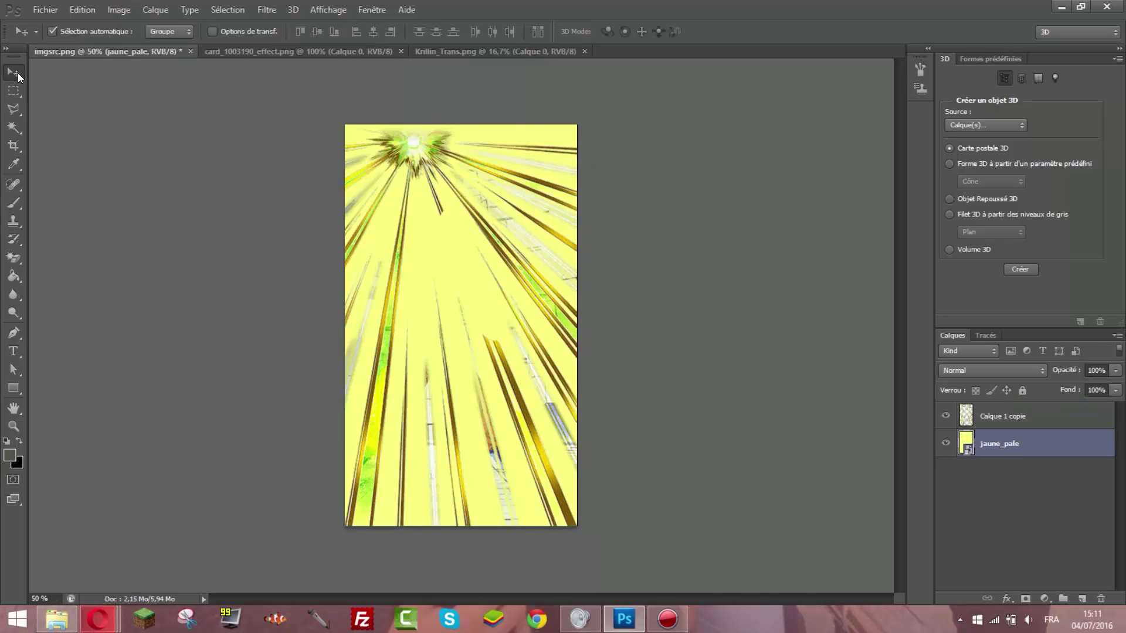
key(ctrl+v)
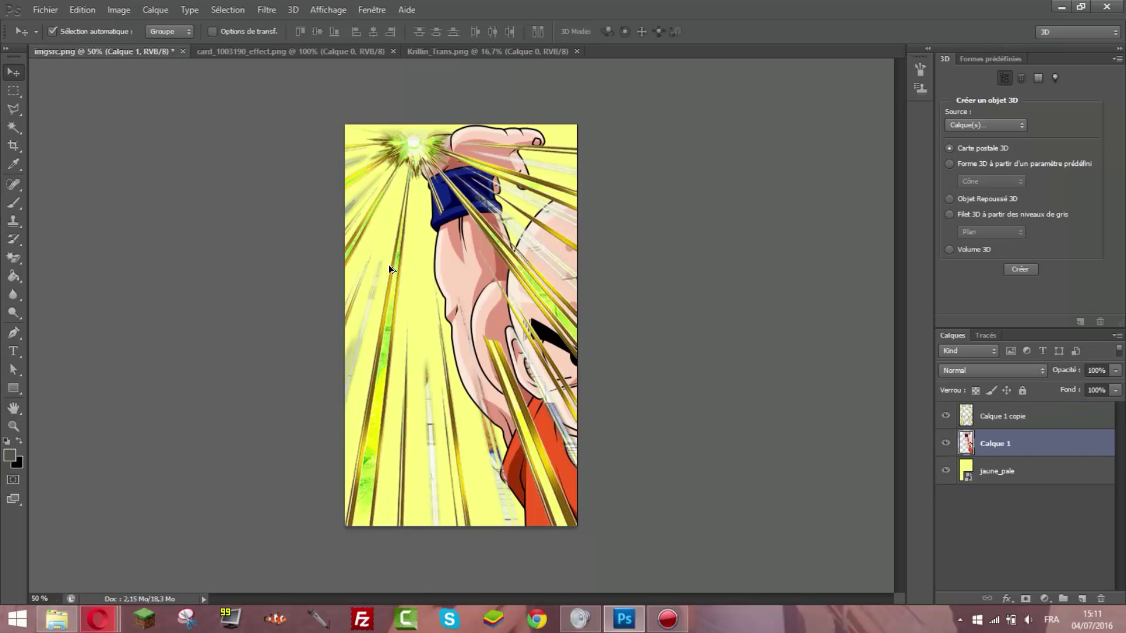
Duplicate the pasted Krillin layer and scale the copy down to about 34.07% wide and 51.18% high over the canvas.
key(ctrl+j)
key(ctrl+t)
drag(345, 125, 350, 130)
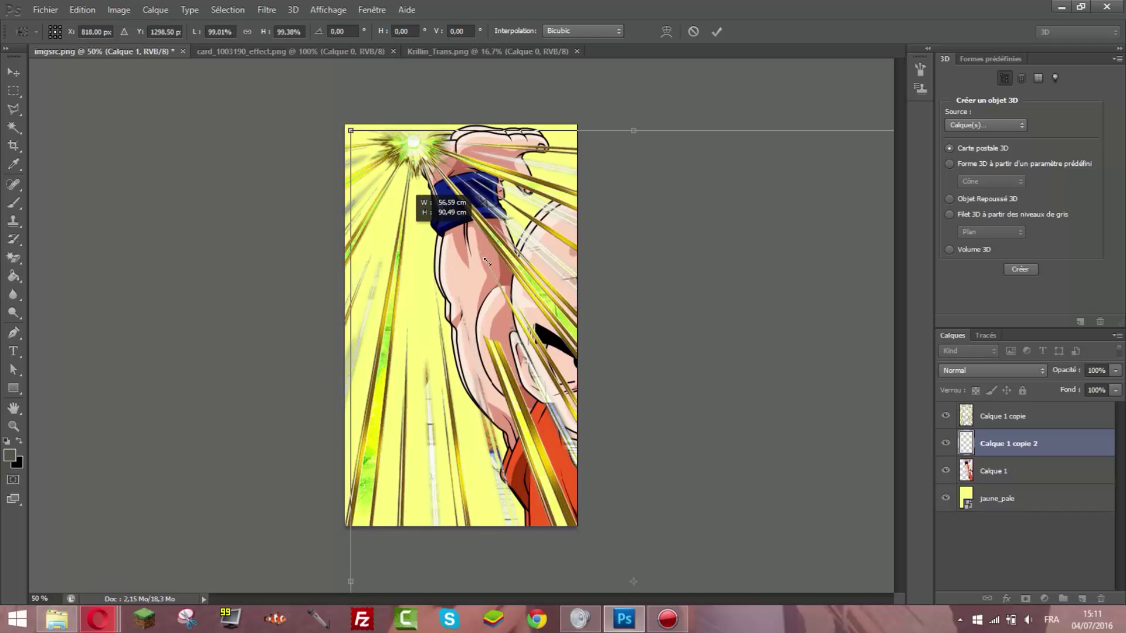
drag(487, 263, 545, 312)
drag(620, 380, 387, 164)
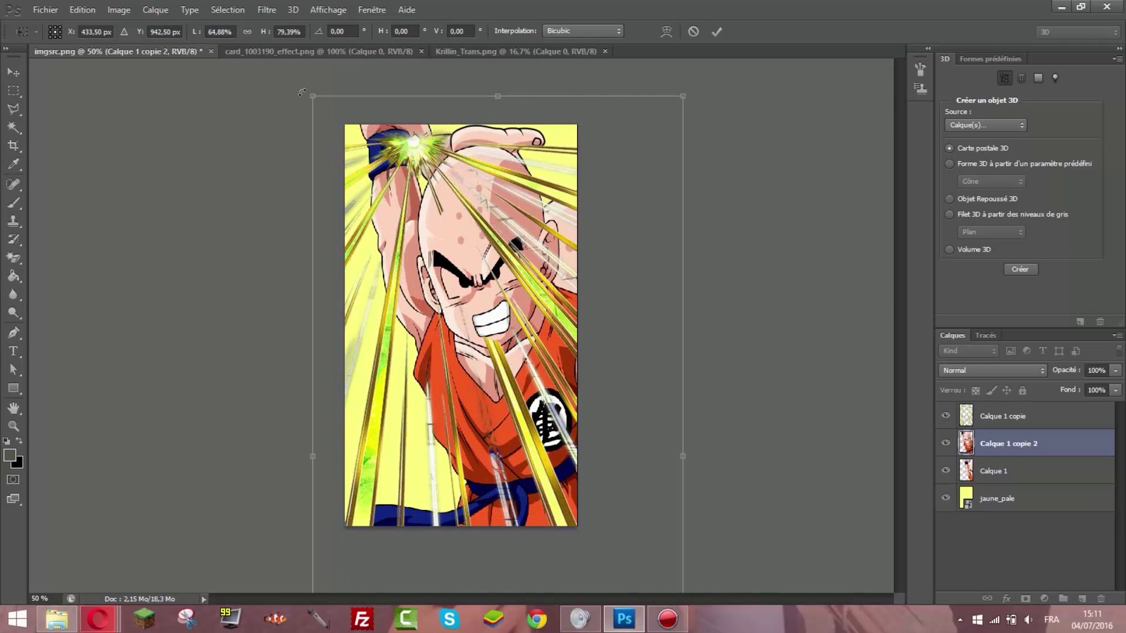
drag(302, 92, 487, 264)
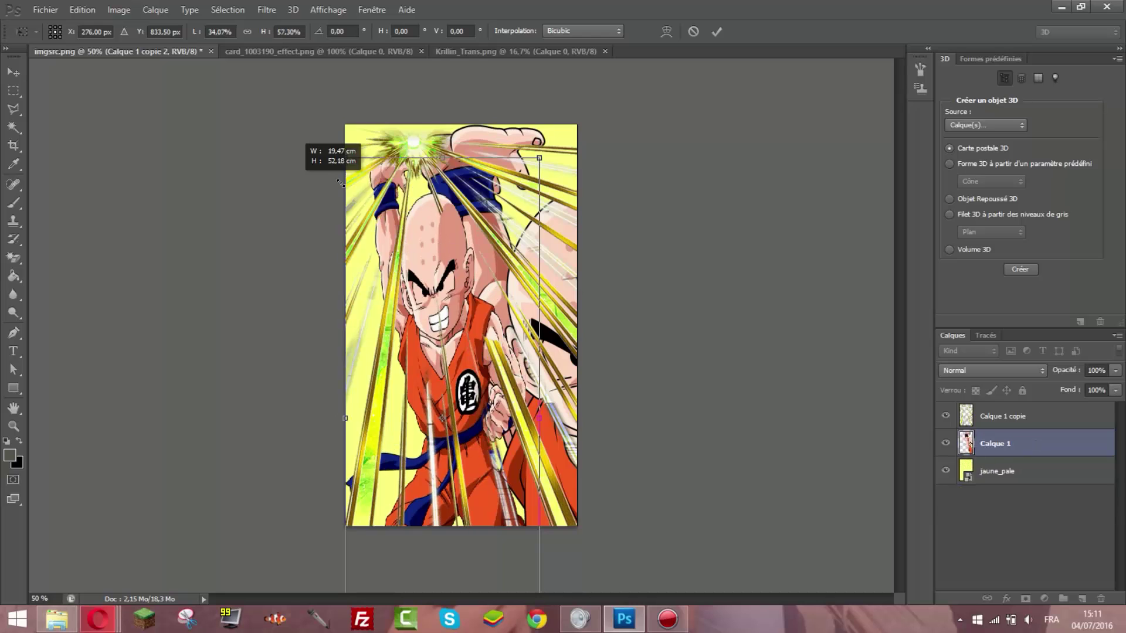
drag(348, 172, 354, 226)
drag(442, 302, 462, 285)
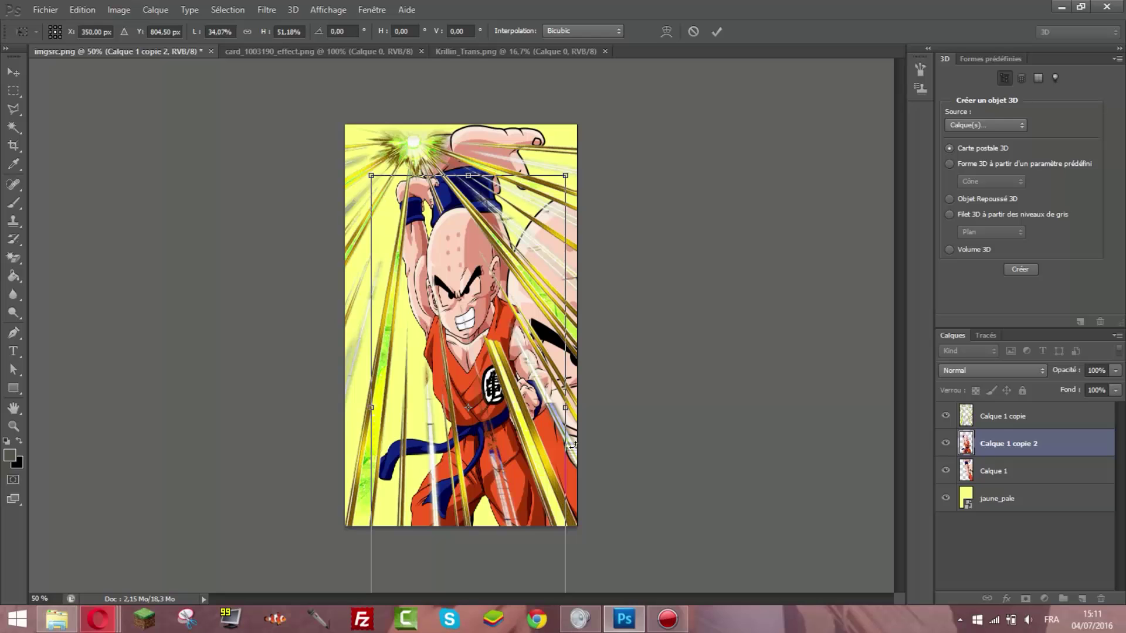
Shrink the Krillin copy further to about 26.91% wide and fit the full figure in the canvas, with the raised hand under the light burst.
drag(514, 432, 467, 297)
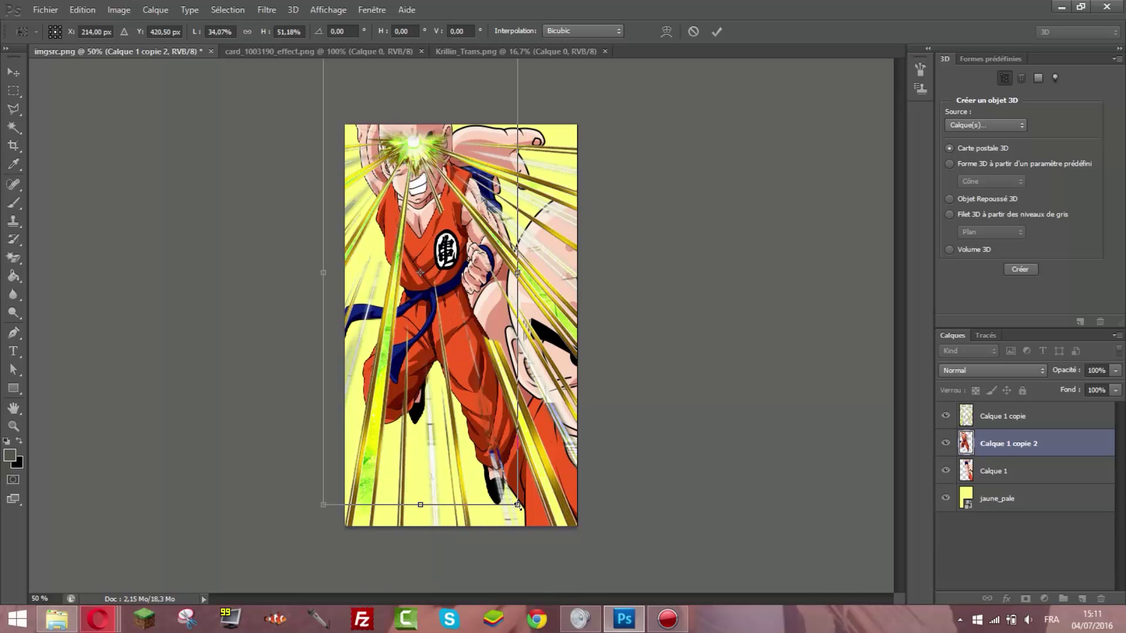
drag(517, 506, 477, 424)
drag(422, 299, 489, 424)
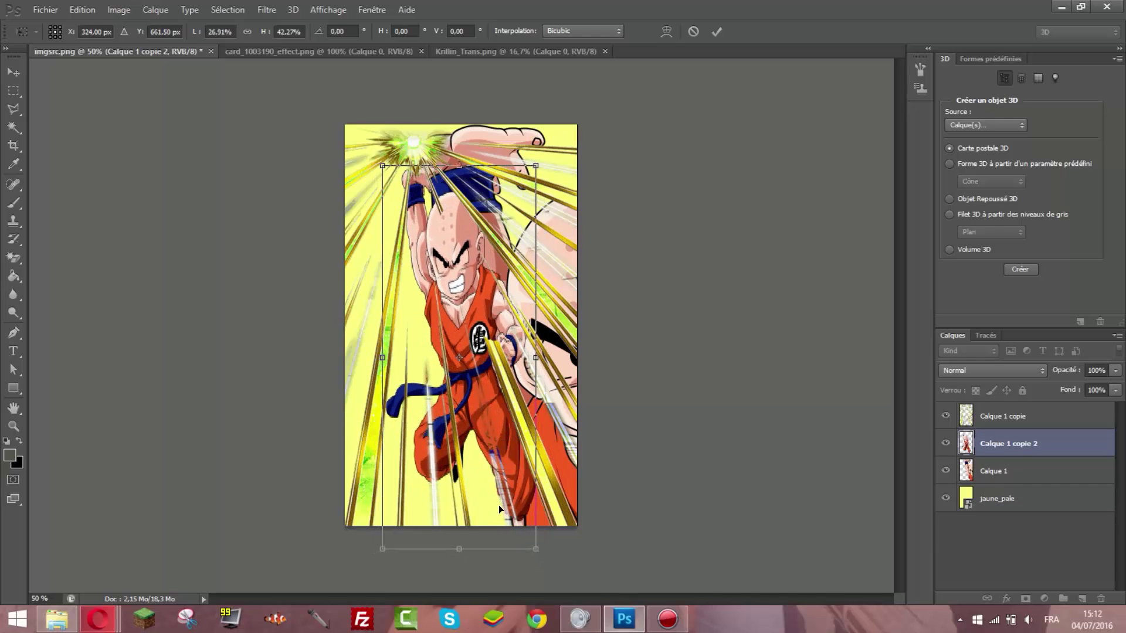
drag(461, 540, 467, 497)
key(Return)
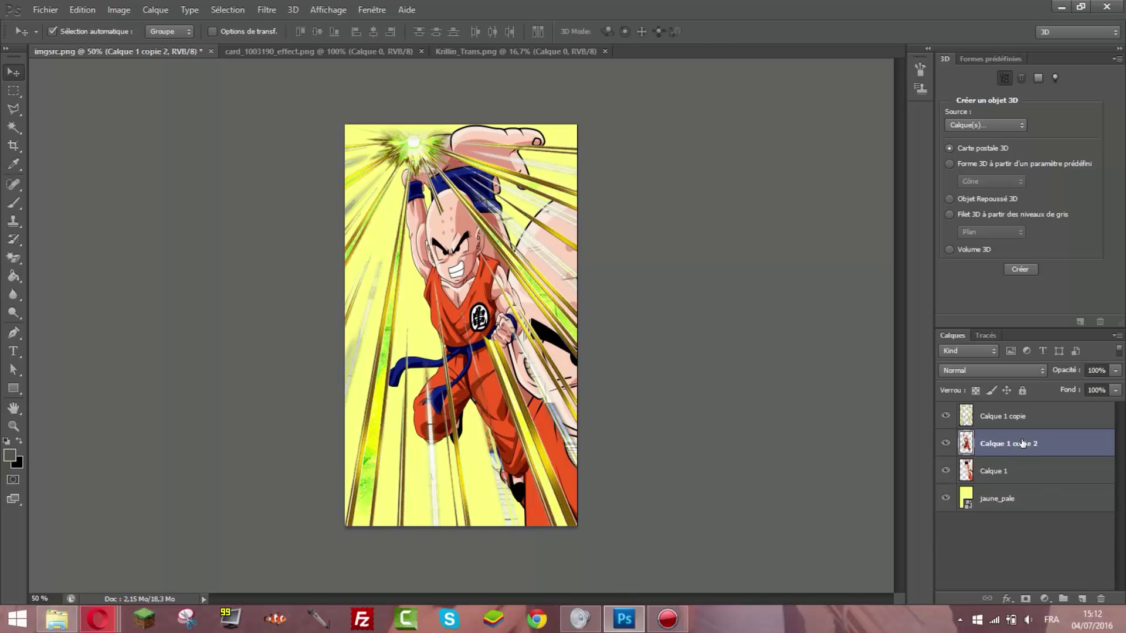
Delete the oversized Calque 1 layer and move the ray layer Calque 1 copie below the Krillin layer.
click(1006, 475)
key(Delete)
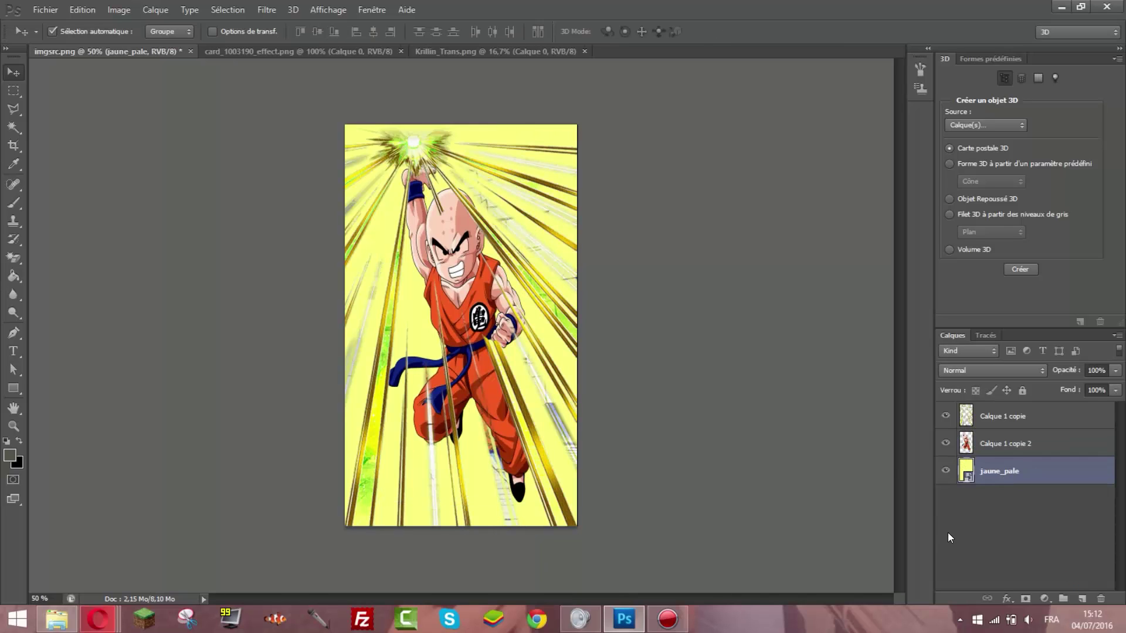
drag(1007, 429, 1005, 454)
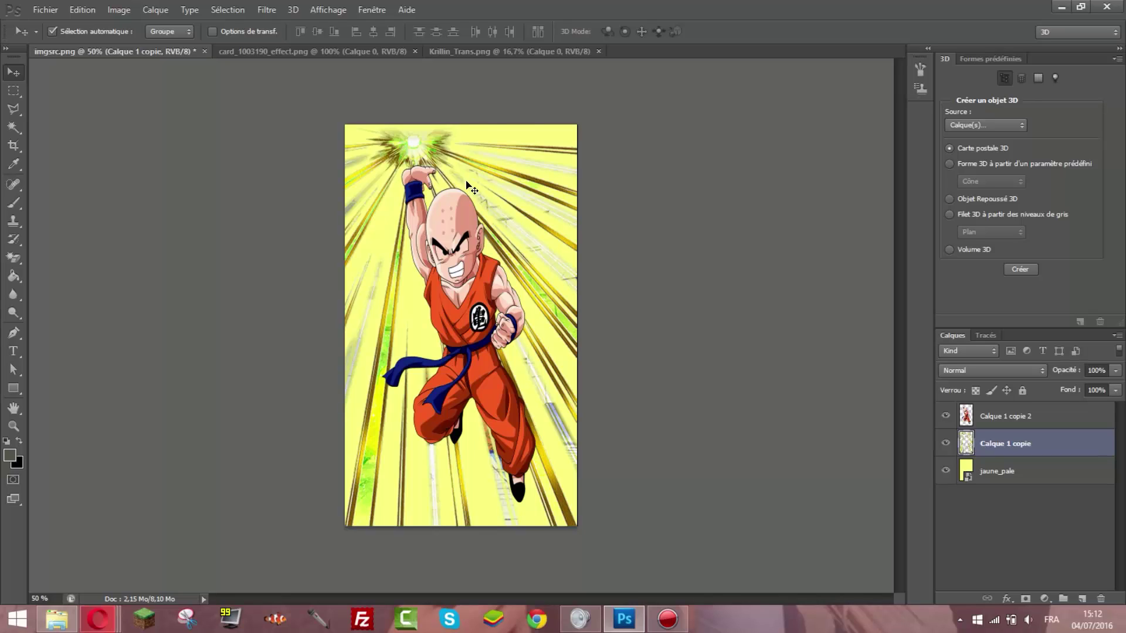
Export the composition for the web as a GIF named 1 in the db folder.
click(47, 12)
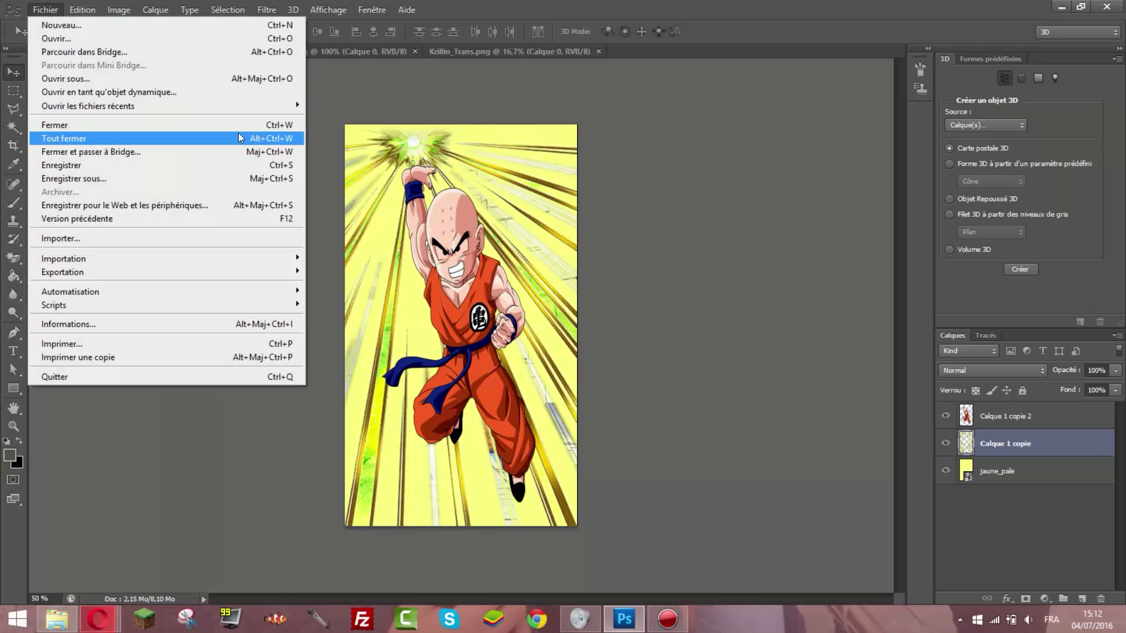
click(152, 207)
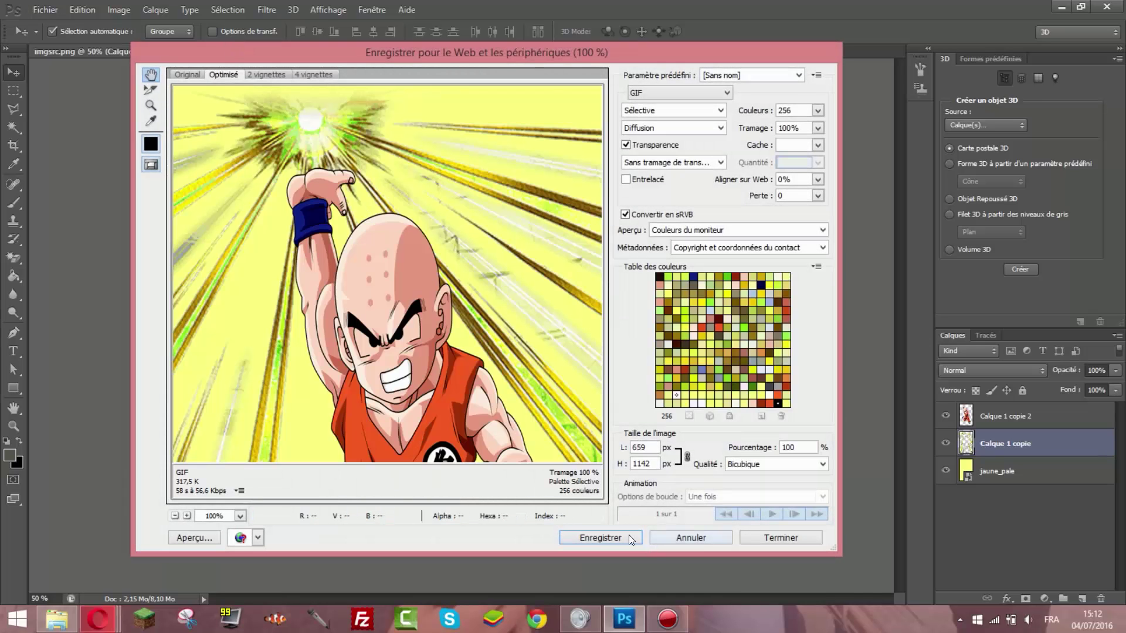
click(601, 537)
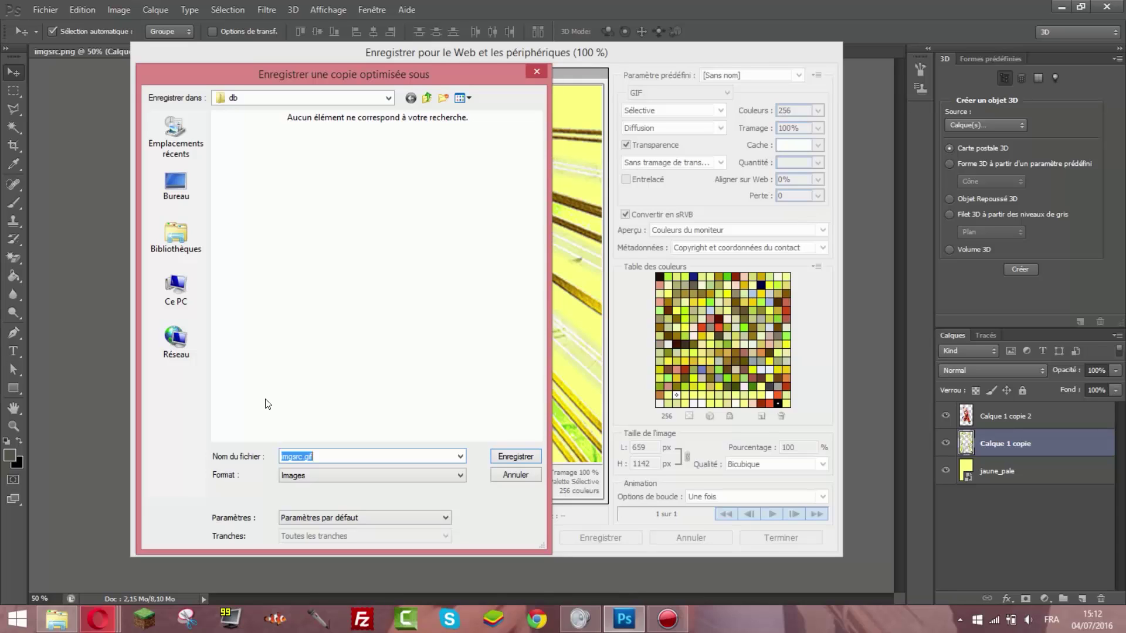
key(BackSpace)
text(1)
key(Return)
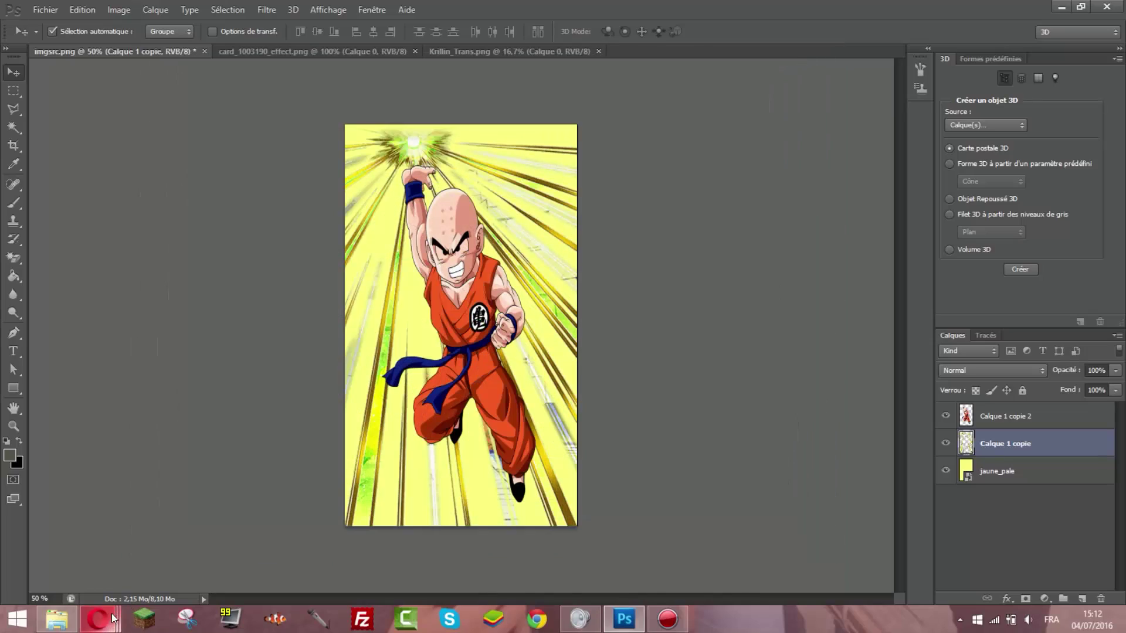
Switch to the Dokkan Battle campaign page in Opera and start creating a character-style image.
mouse_move(111, 614)
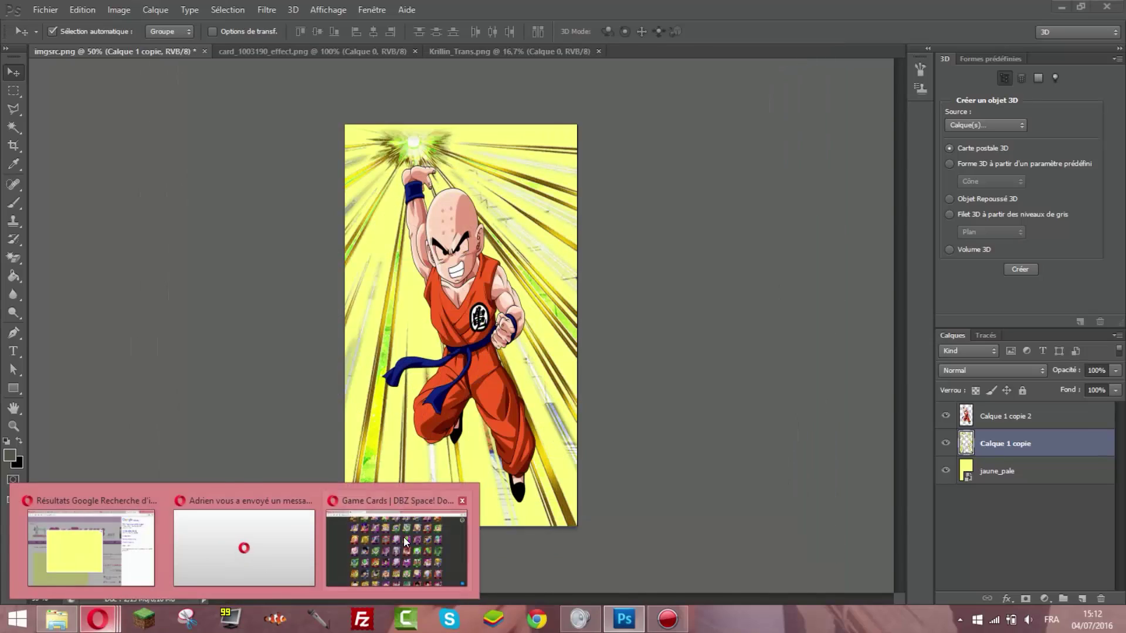
click(404, 537)
click(129, 16)
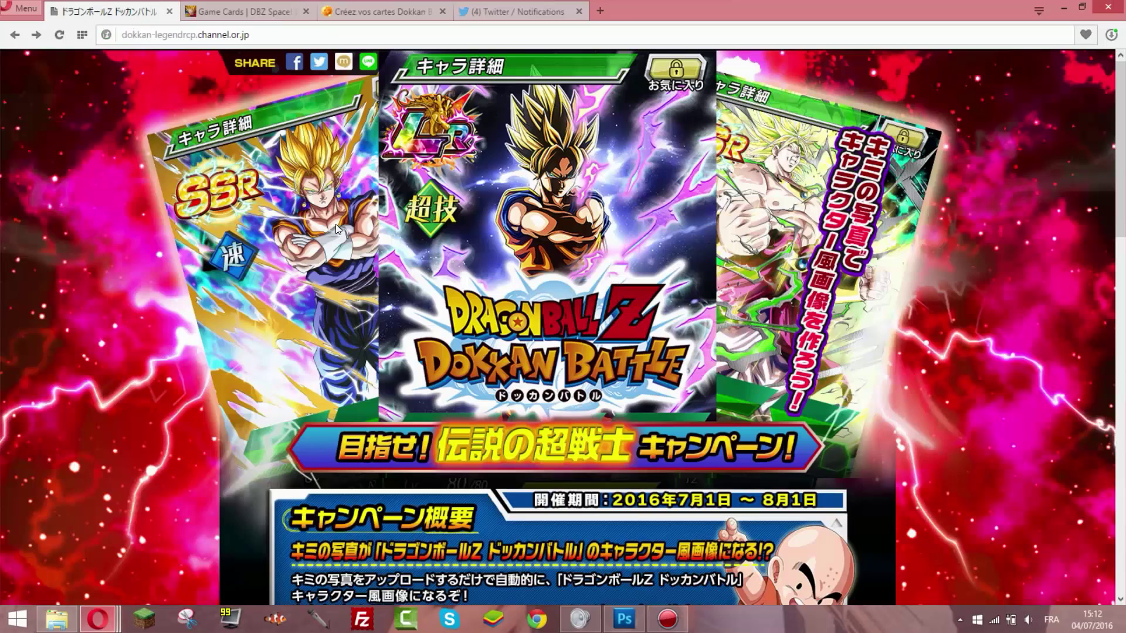
scroll(527, 323, down, 5)
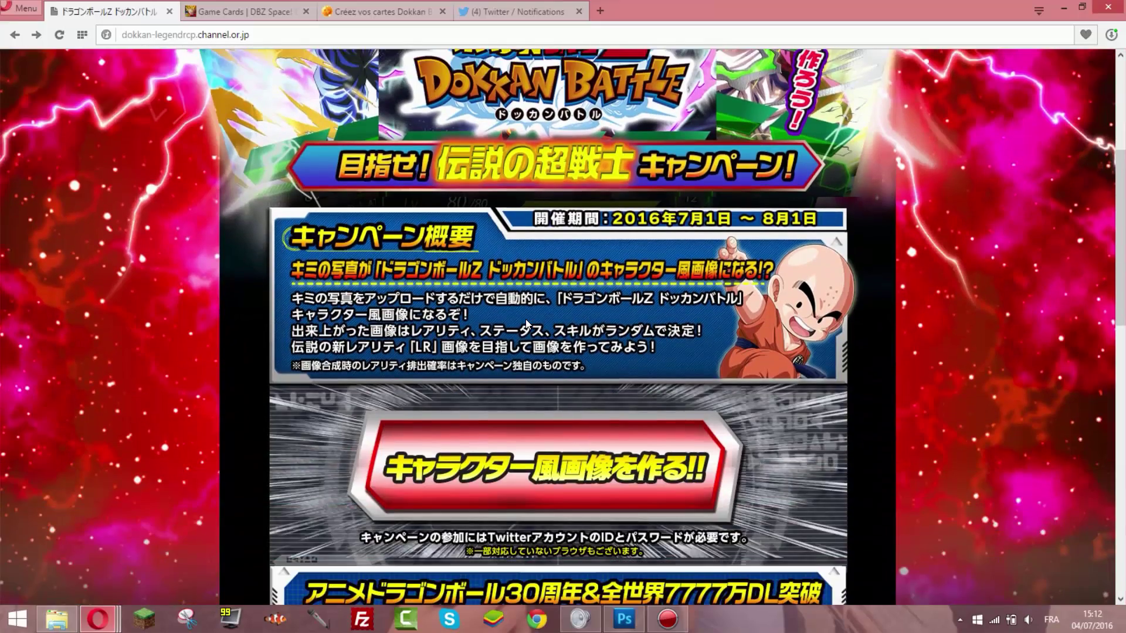
scroll(608, 304, down, 2)
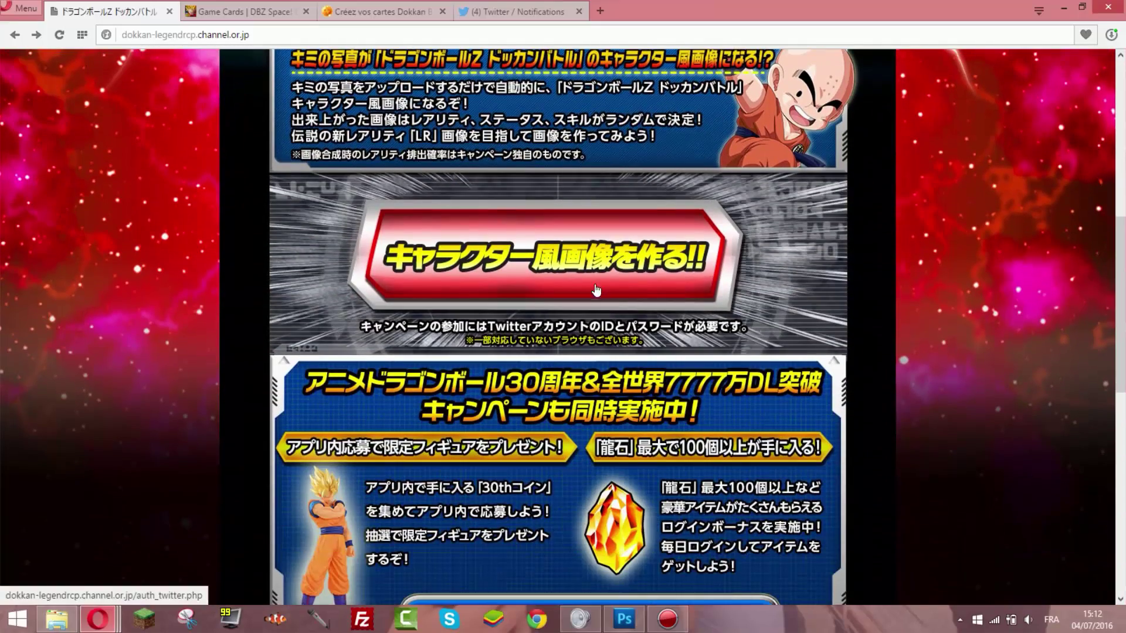
click(580, 273)
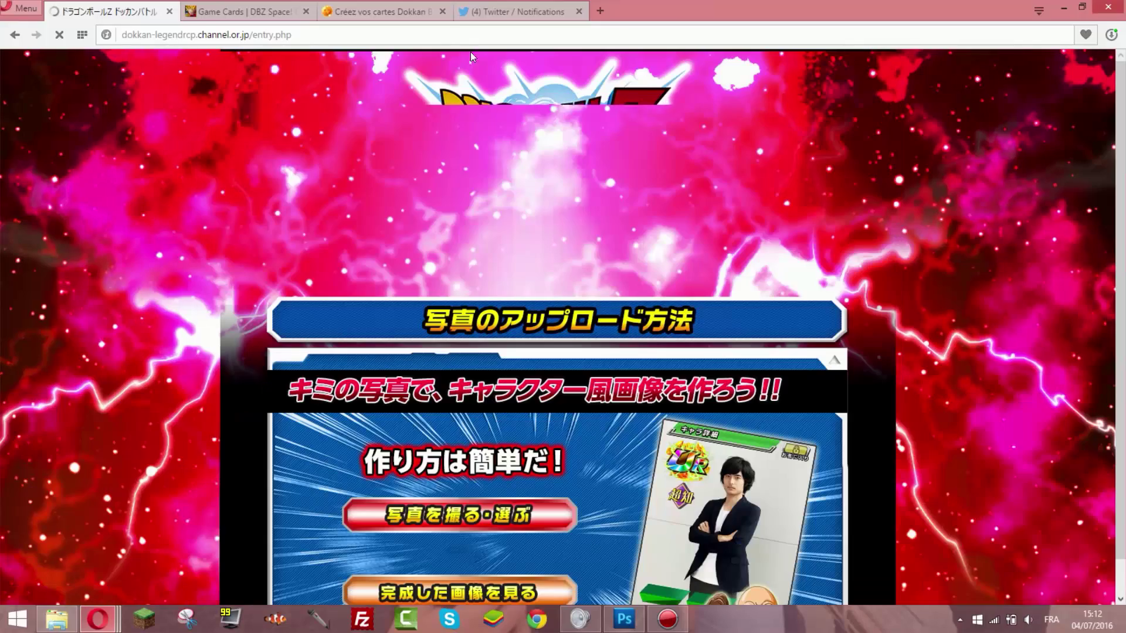
Review the photo upload instructions with their examples of good and unsuitable photos.
scroll(496, 246, down, 3)
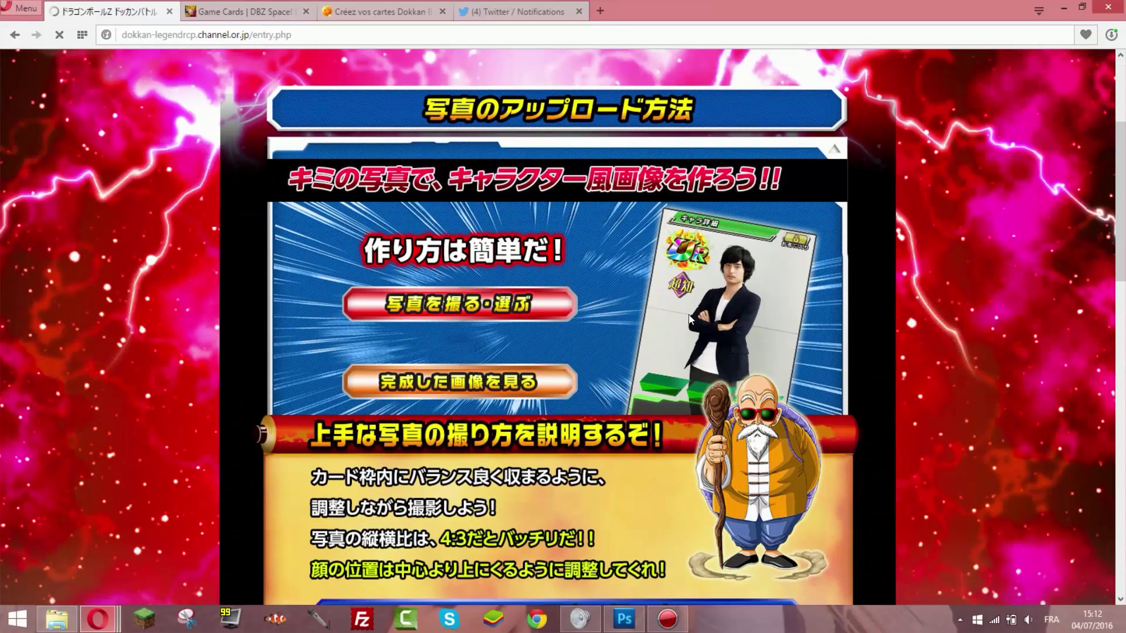
scroll(551, 305, down, 4)
scroll(645, 276, up, 3)
scroll(720, 243, down, 5)
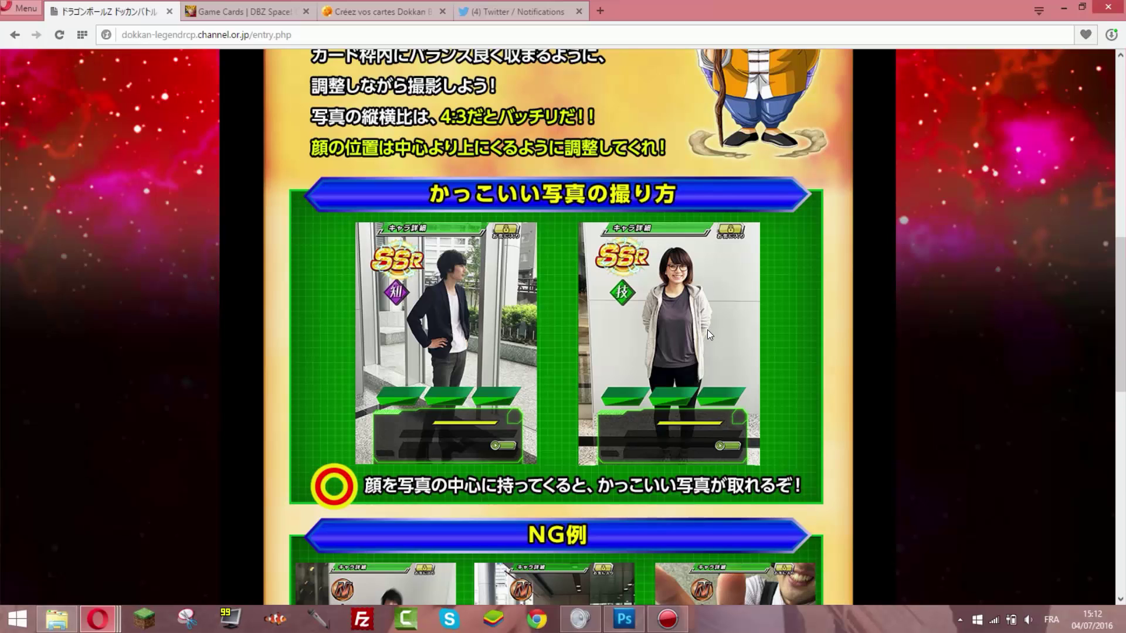
scroll(708, 331, down, 1)
scroll(550, 335, down, 2)
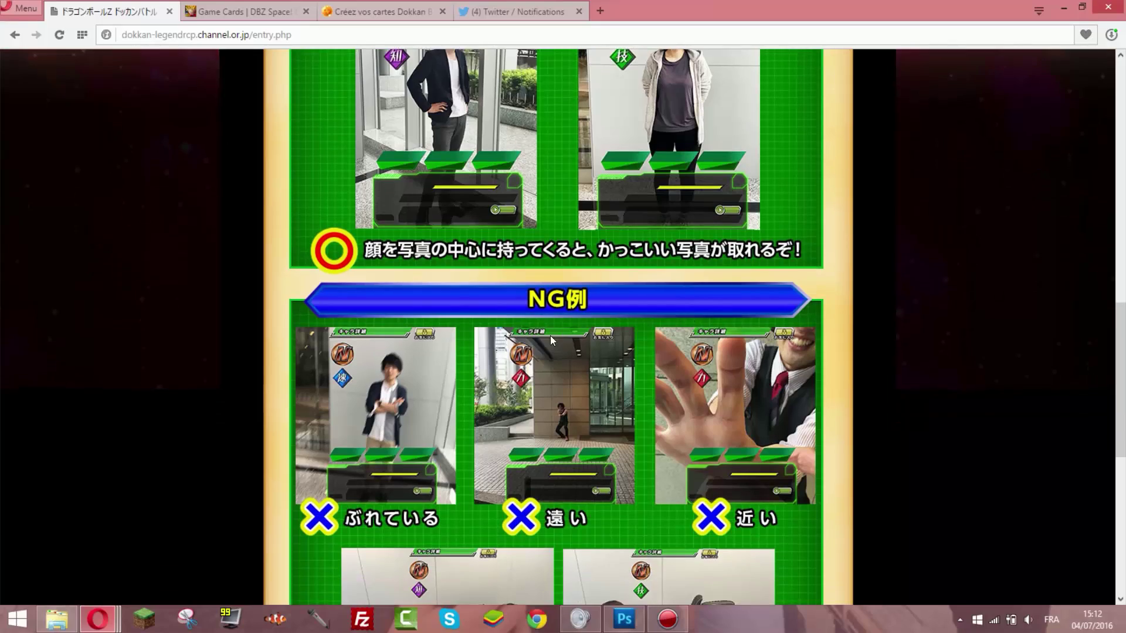
scroll(575, 348, up, 10)
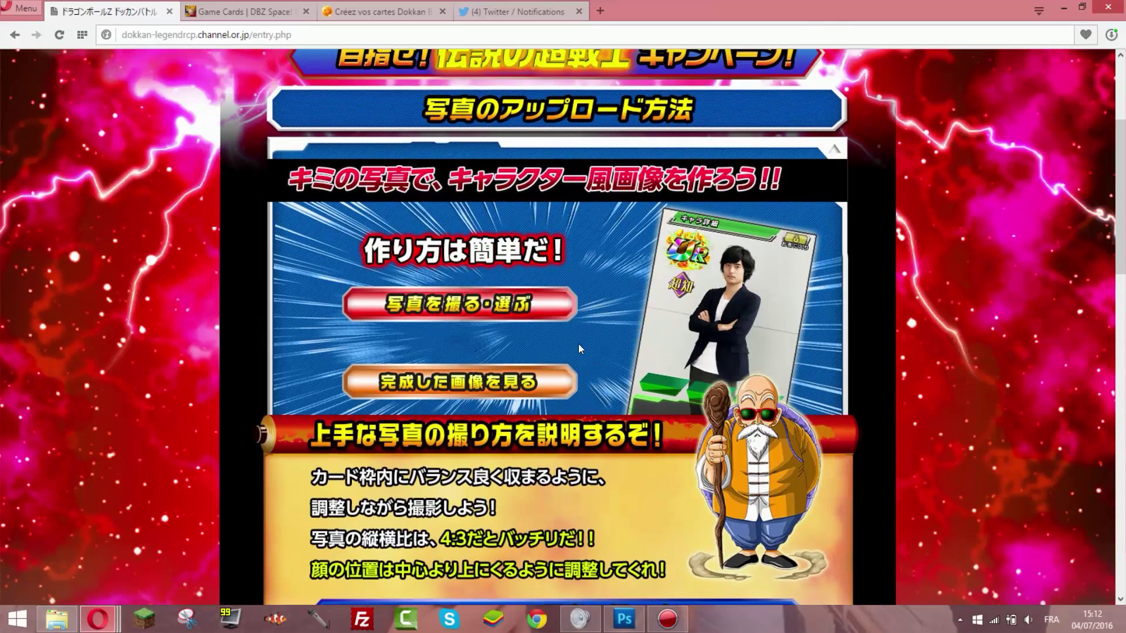
Choose 1.gif as the photo to upload and generate the finished character card.
click(480, 308)
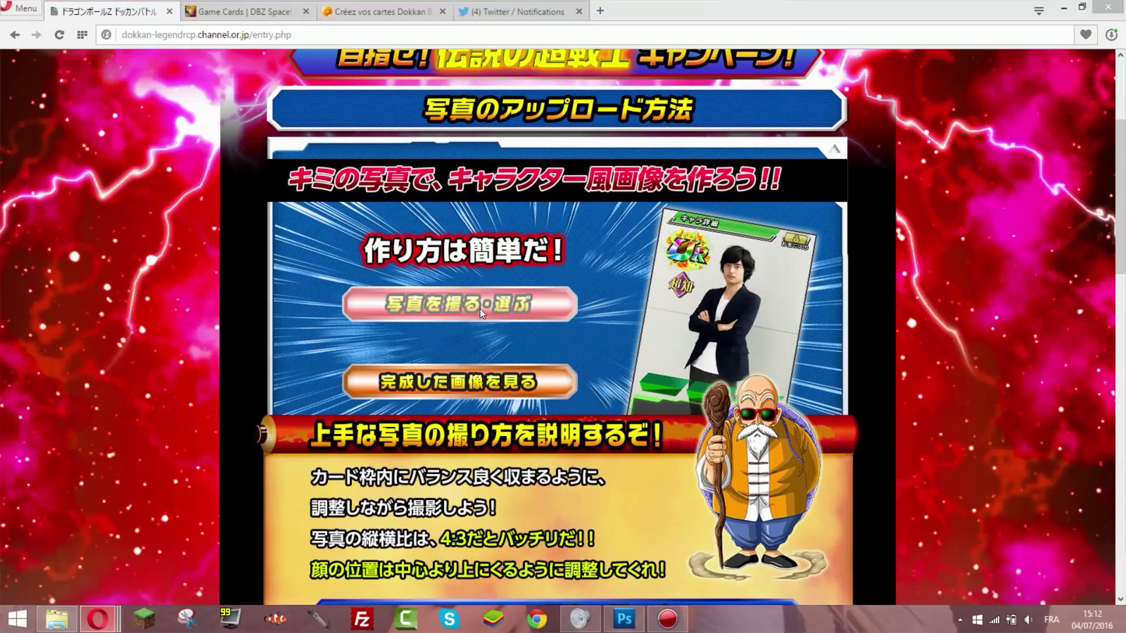
double_click(184, 134)
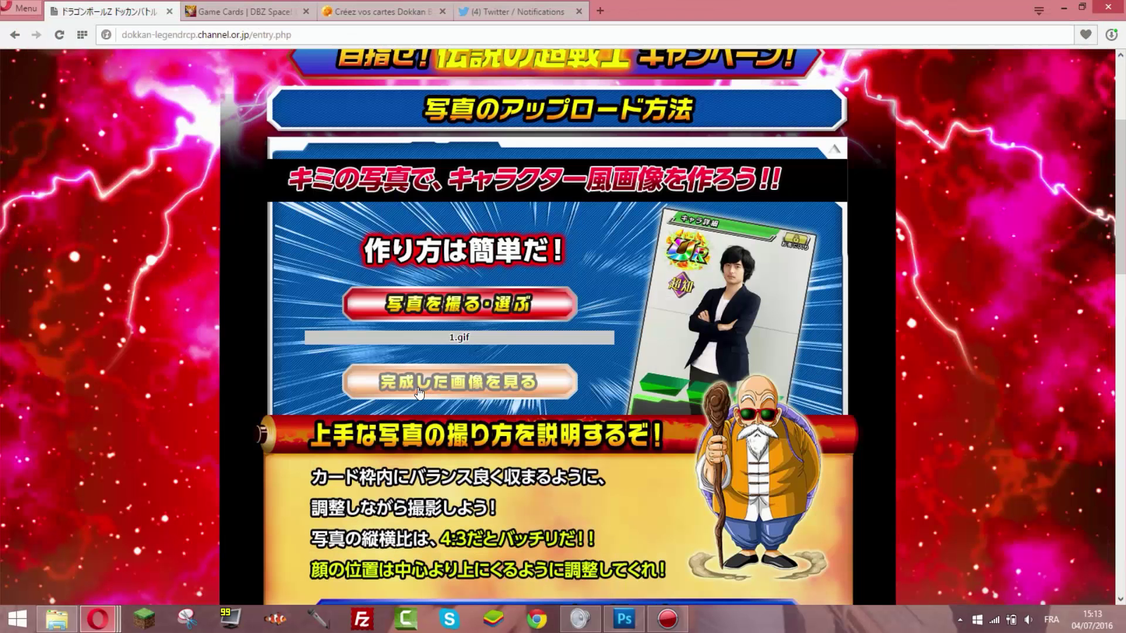
click(482, 388)
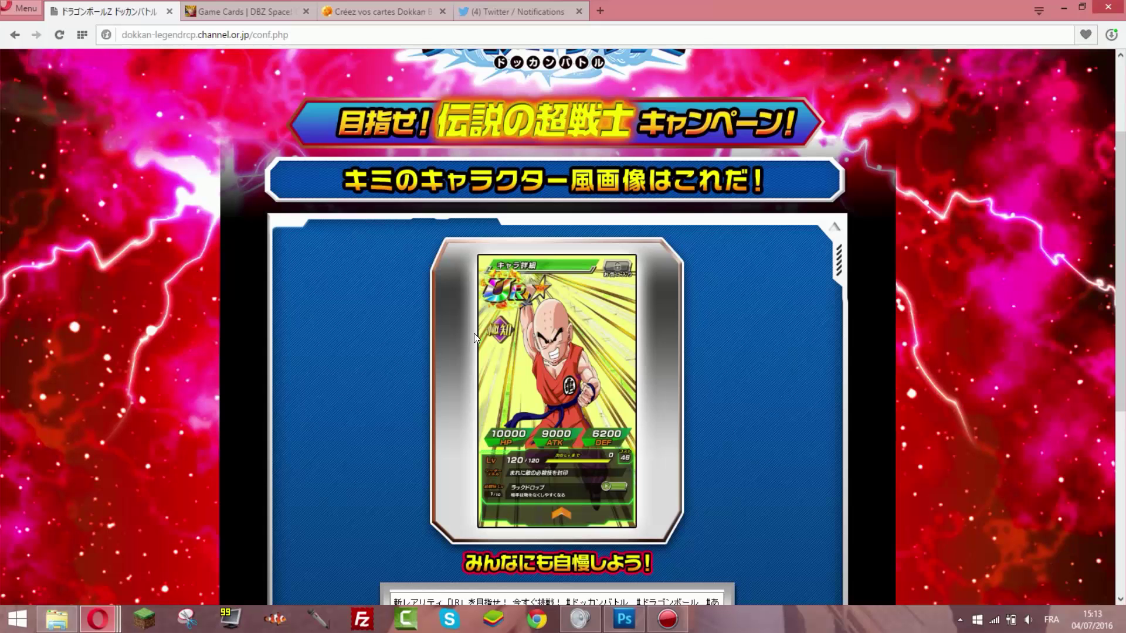
Save the generated card image as kr in the db folder.
right_click(510, 364)
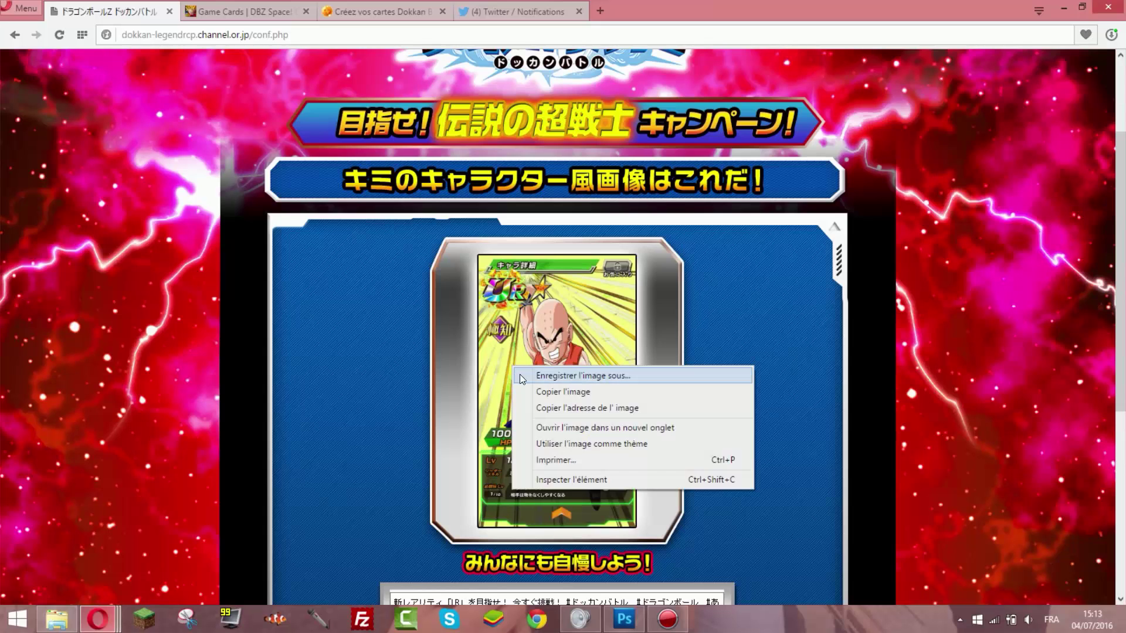
click(520, 374)
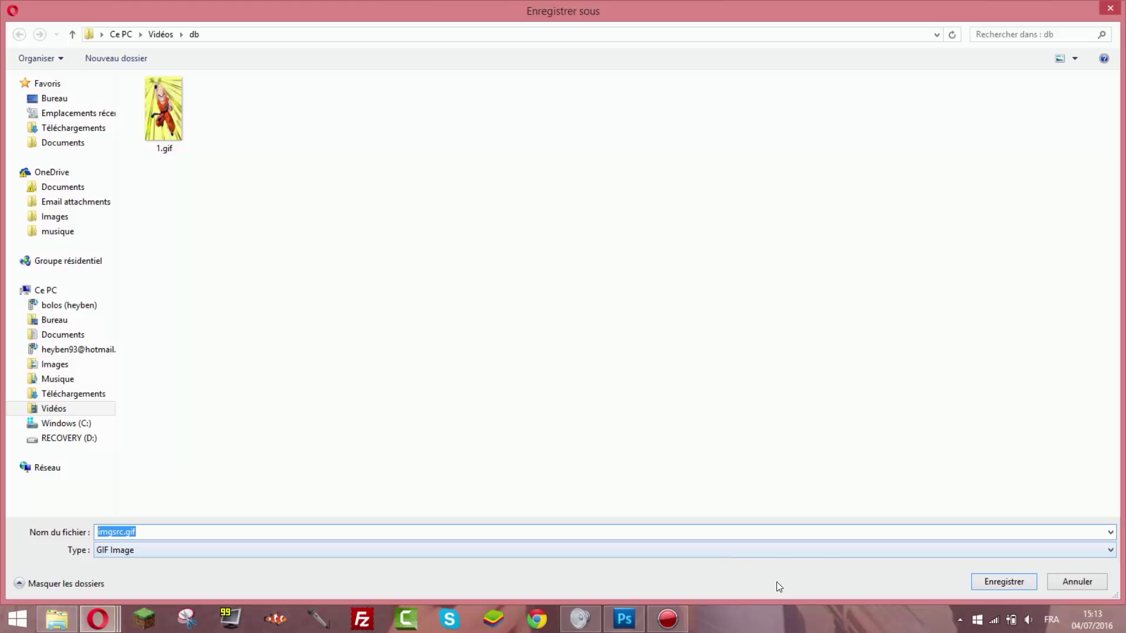
text(kr)
key(Return)
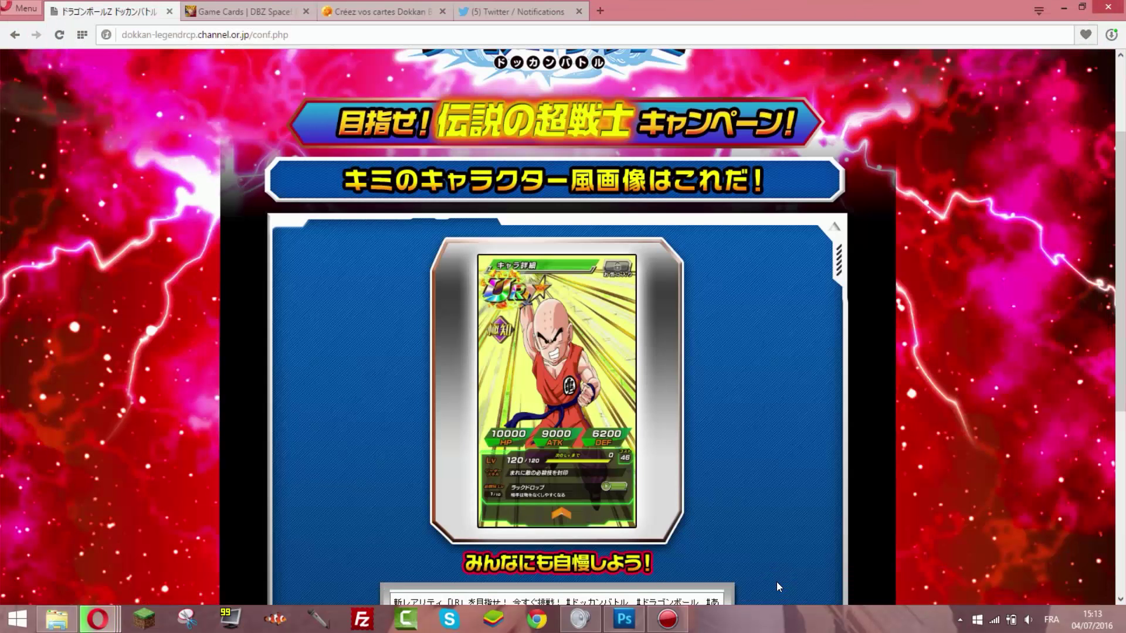
Generate another character card on the campaign site by uploading 1.gif again.
click(14, 35)
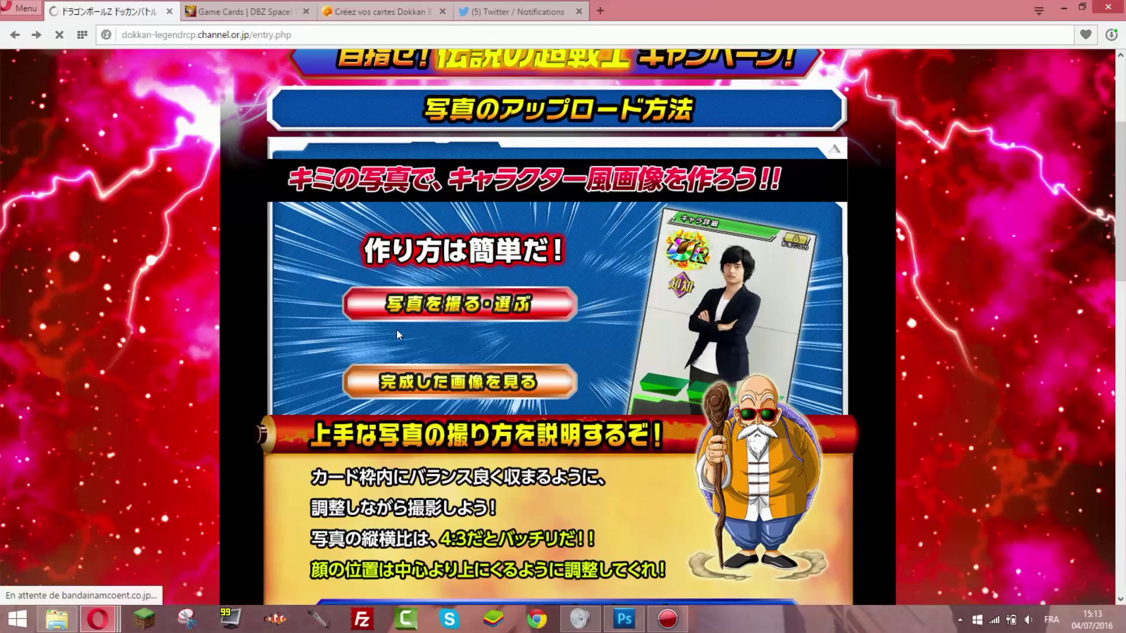
click(470, 304)
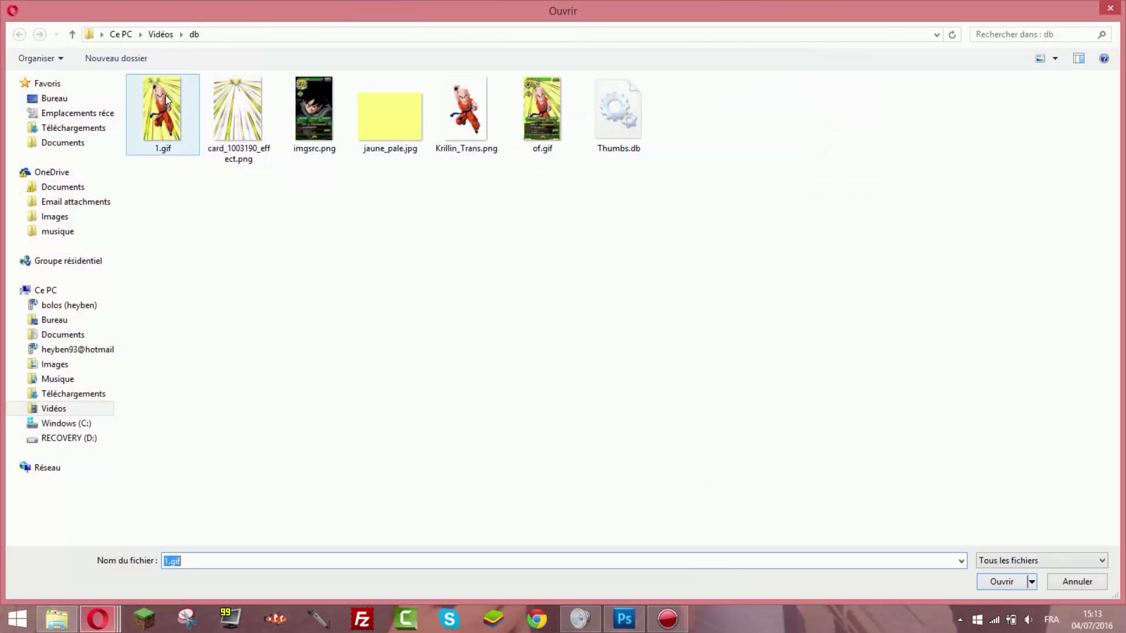
double_click(178, 120)
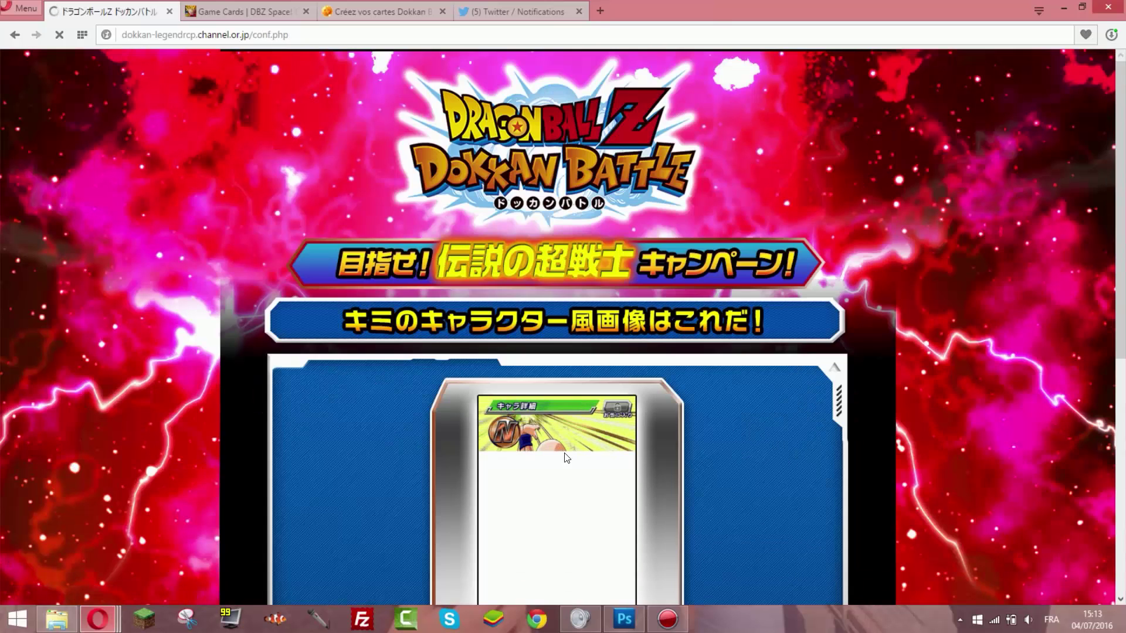
scroll(583, 448, down, 3)
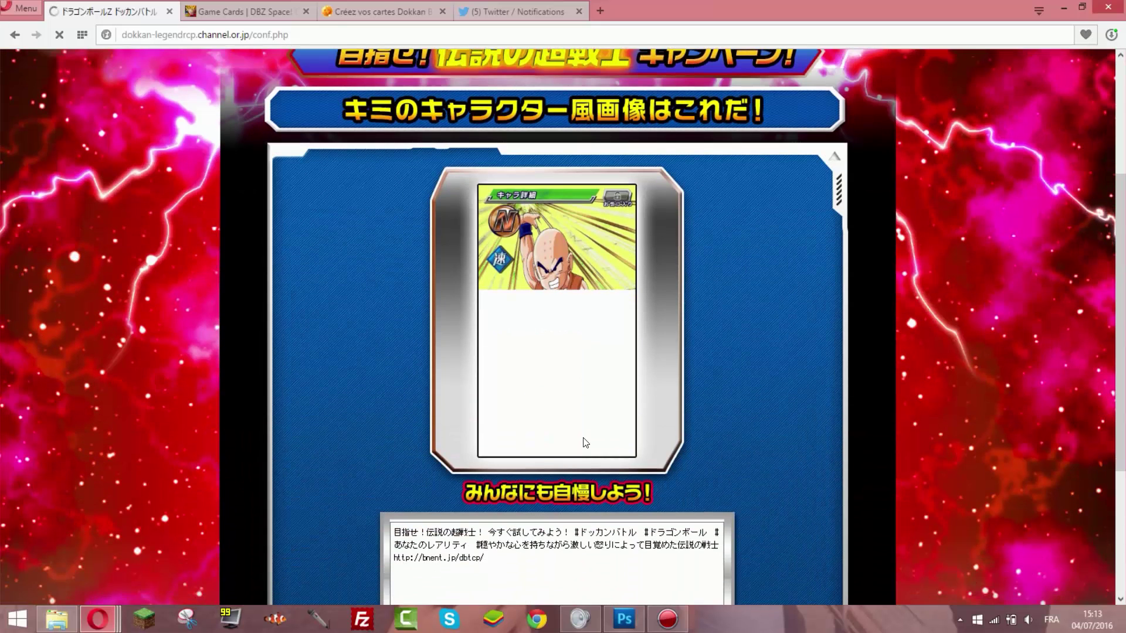
Leave the newly generated card and return to the start page of the Dokkan Battle campaign.
click(15, 35)
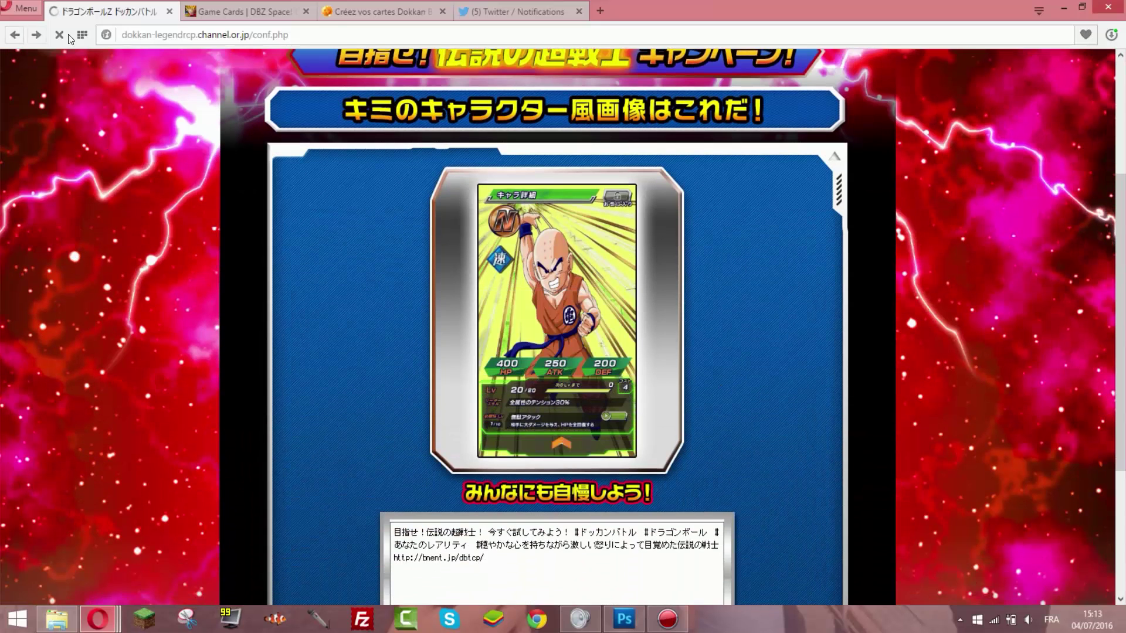
scroll(368, 207, up, 3)
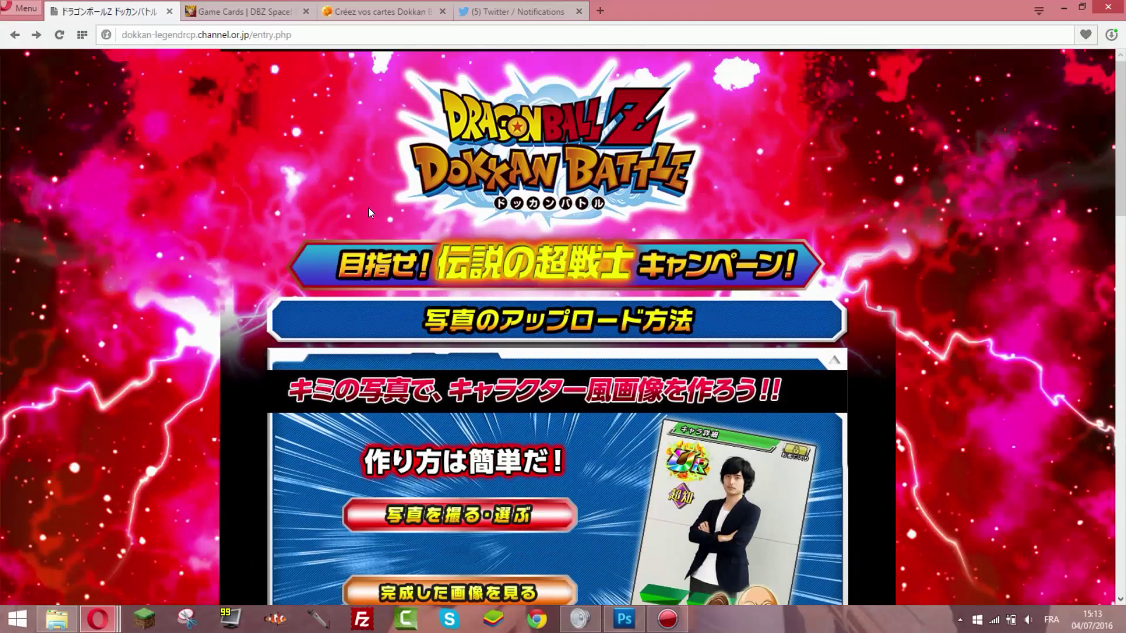
click(14, 35)
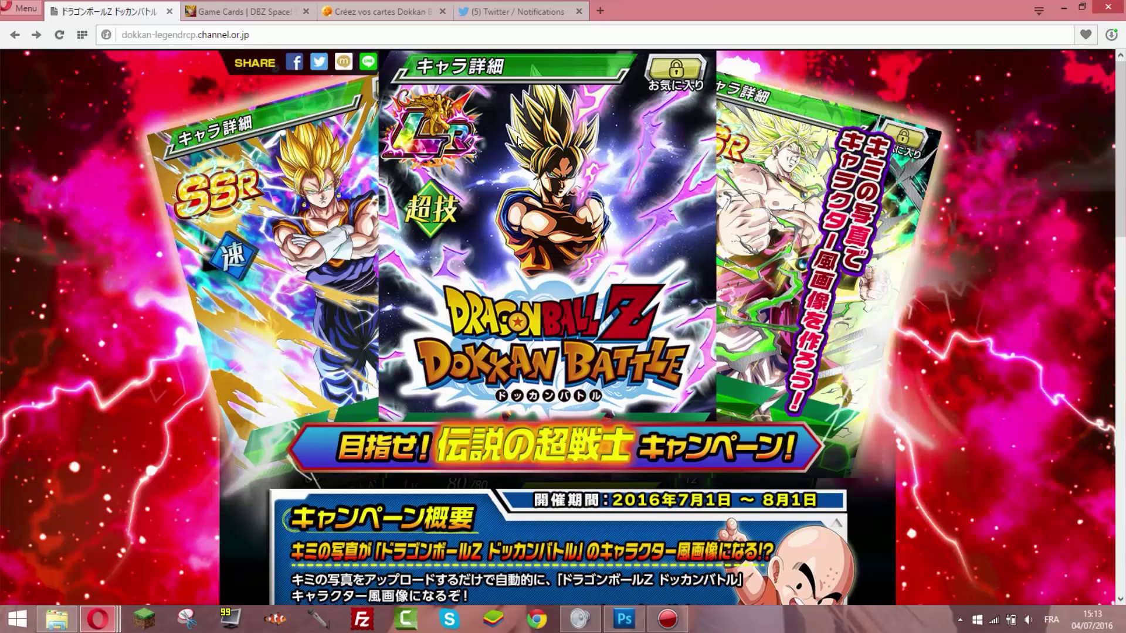
Open of.gif from the db folder in Photo Gallery to view the Krillin card, and return to the campaign page.
click(72, 623)
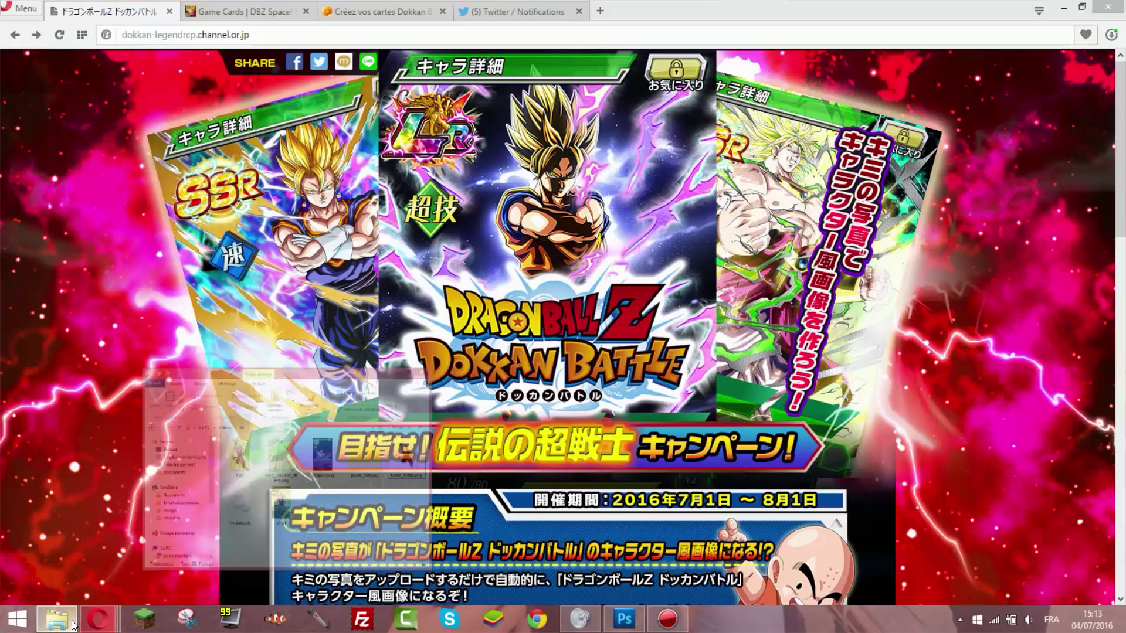
click(523, 403)
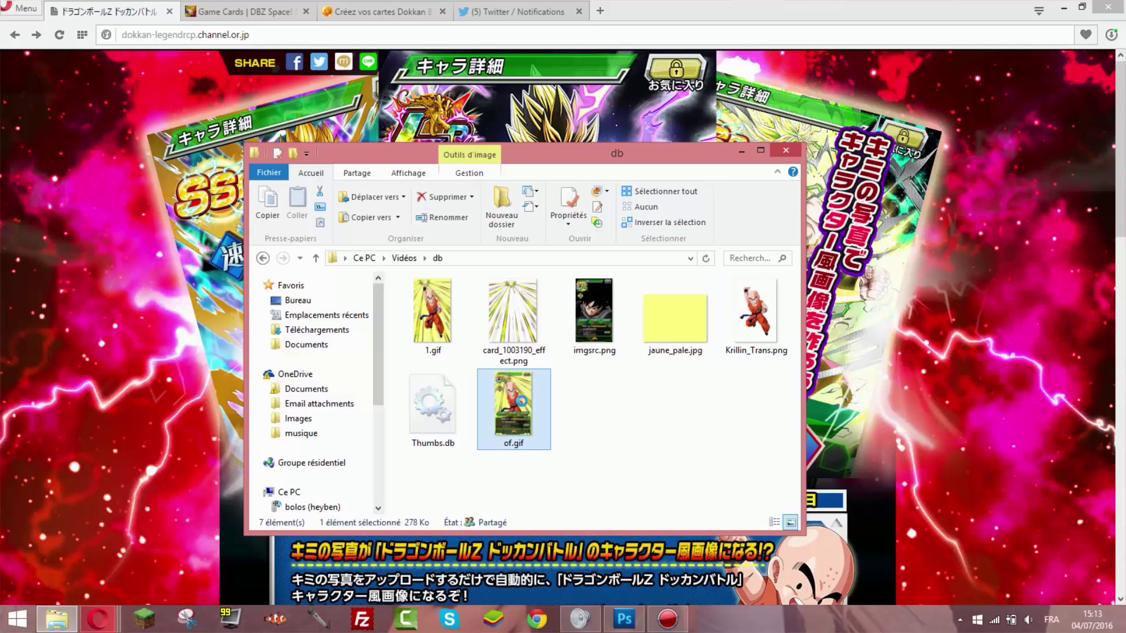
double_click(524, 401)
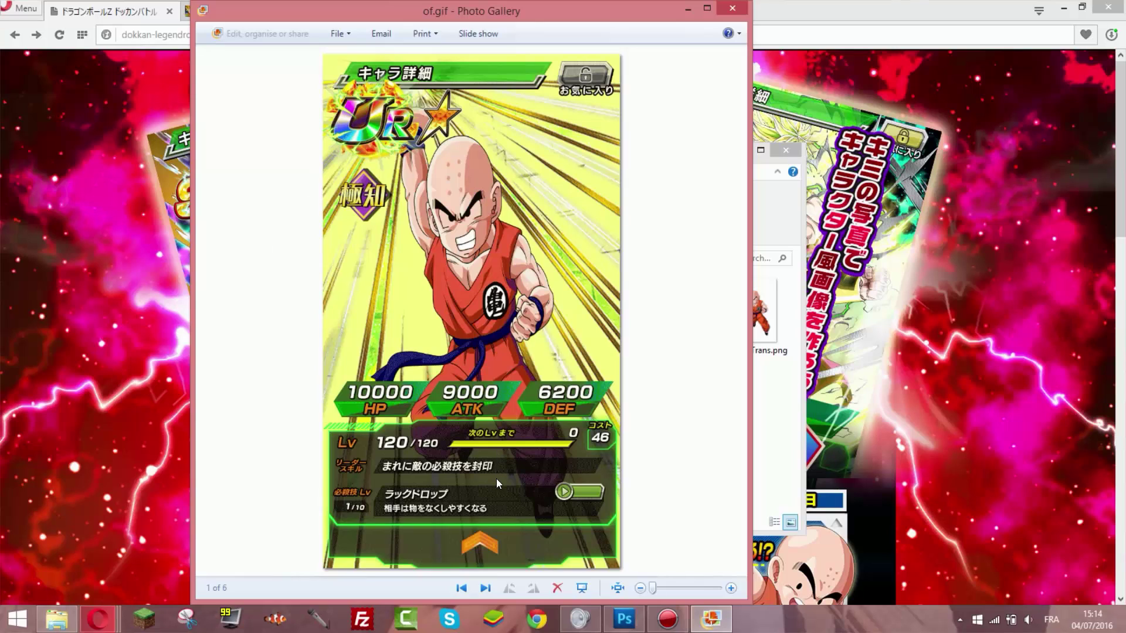
click(146, 197)
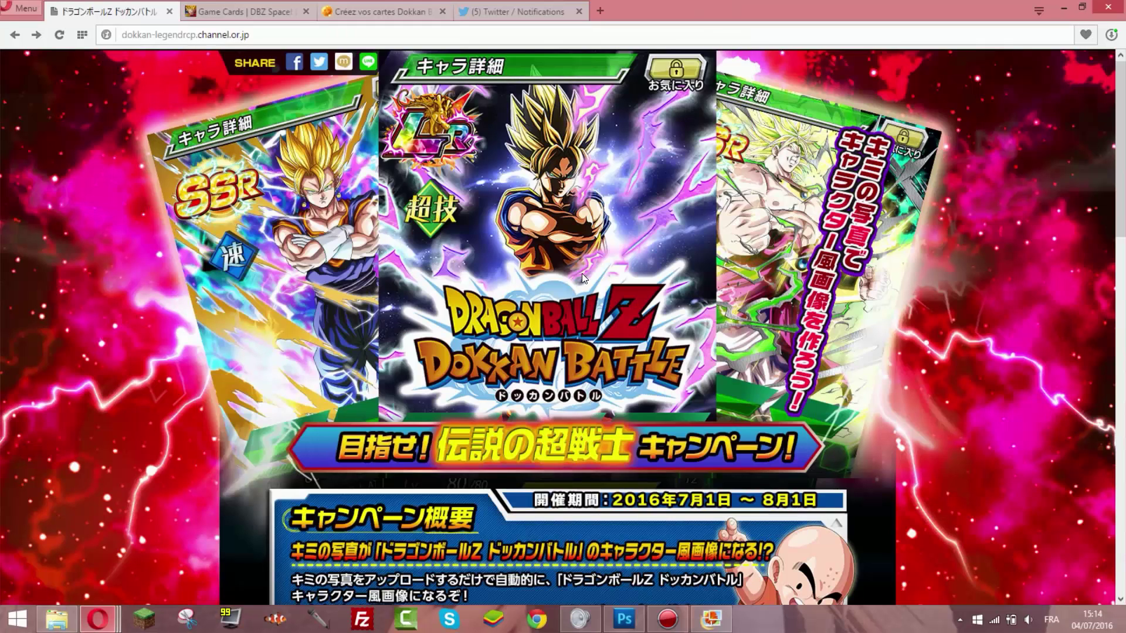
Load the new notifications on Twitter and read through the reactions to the card tweet.
click(503, 13)
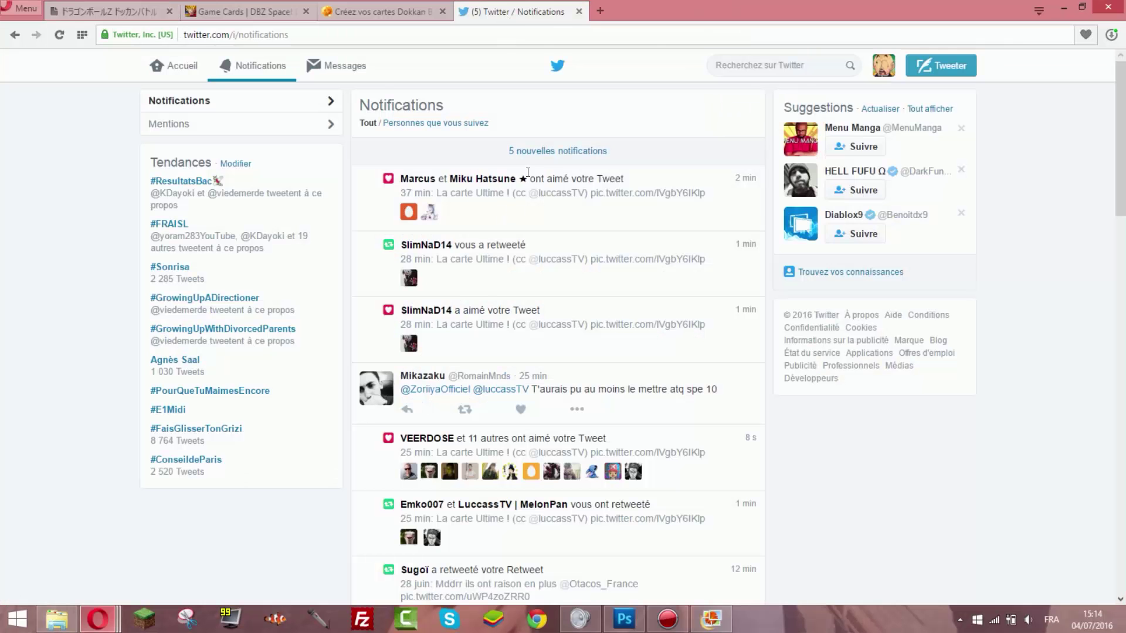
click(564, 154)
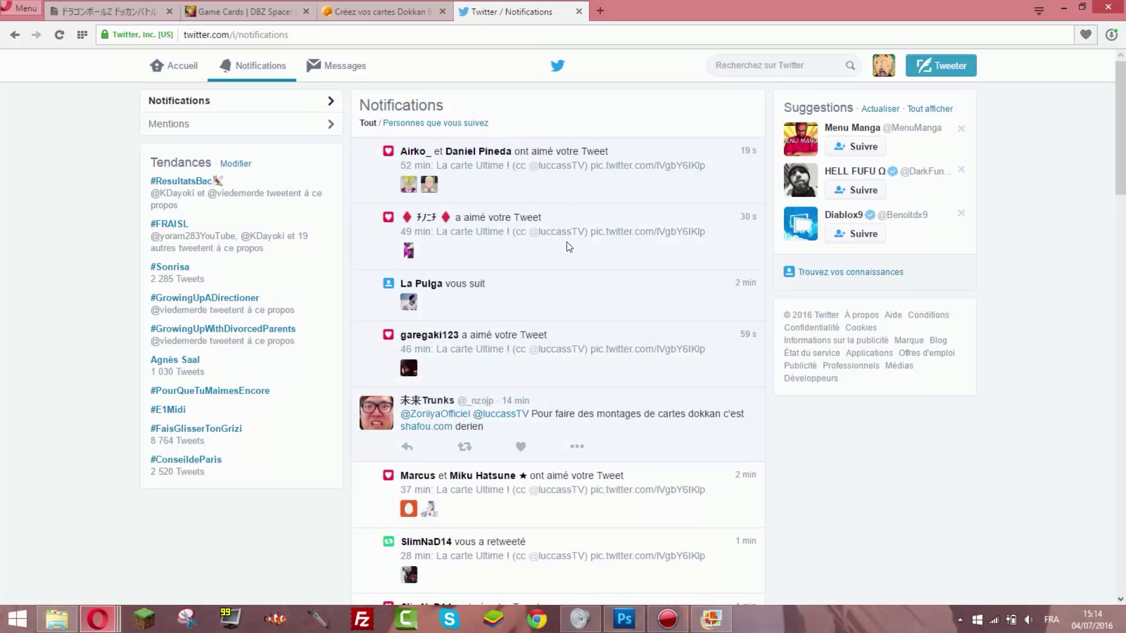
scroll(566, 246, down, 3)
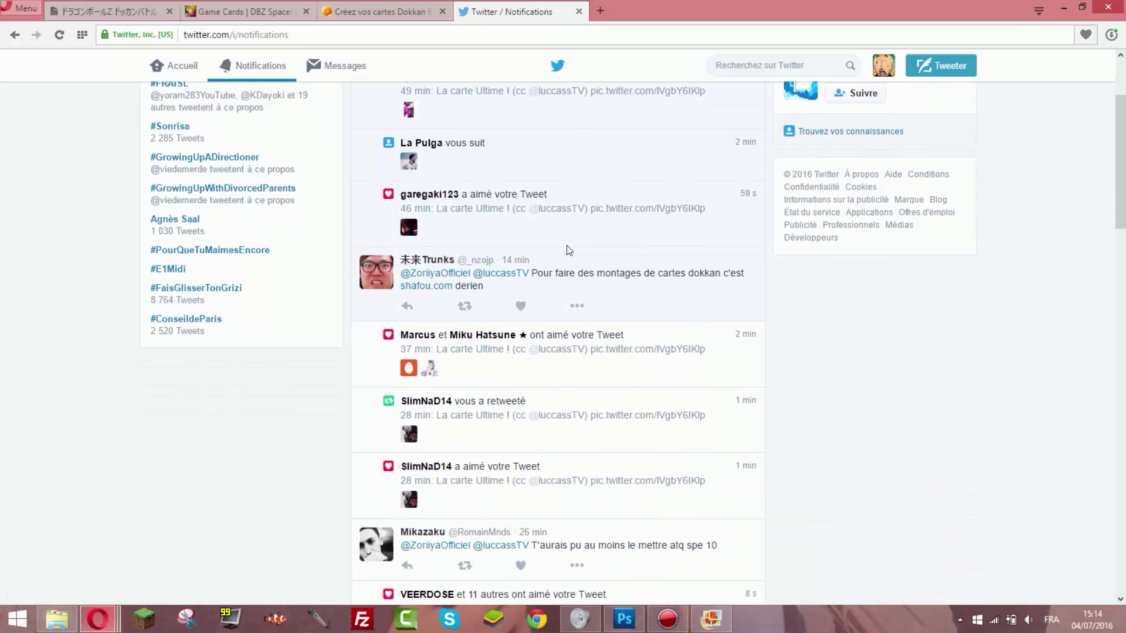
scroll(567, 250, down, 3)
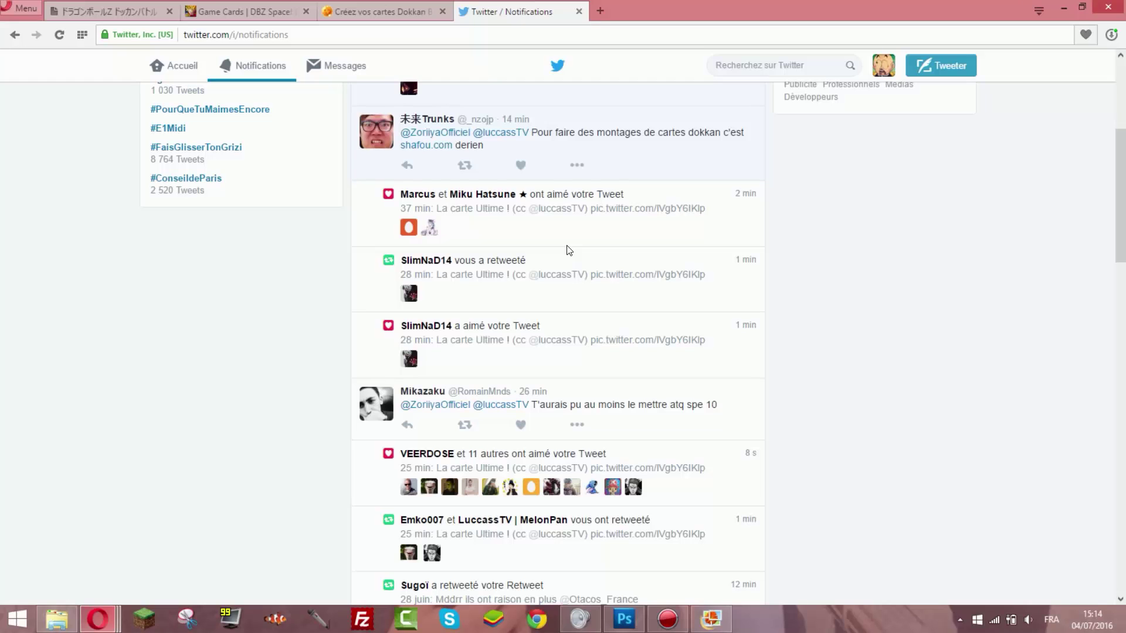
scroll(567, 250, down, 5)
scroll(566, 250, up, 10)
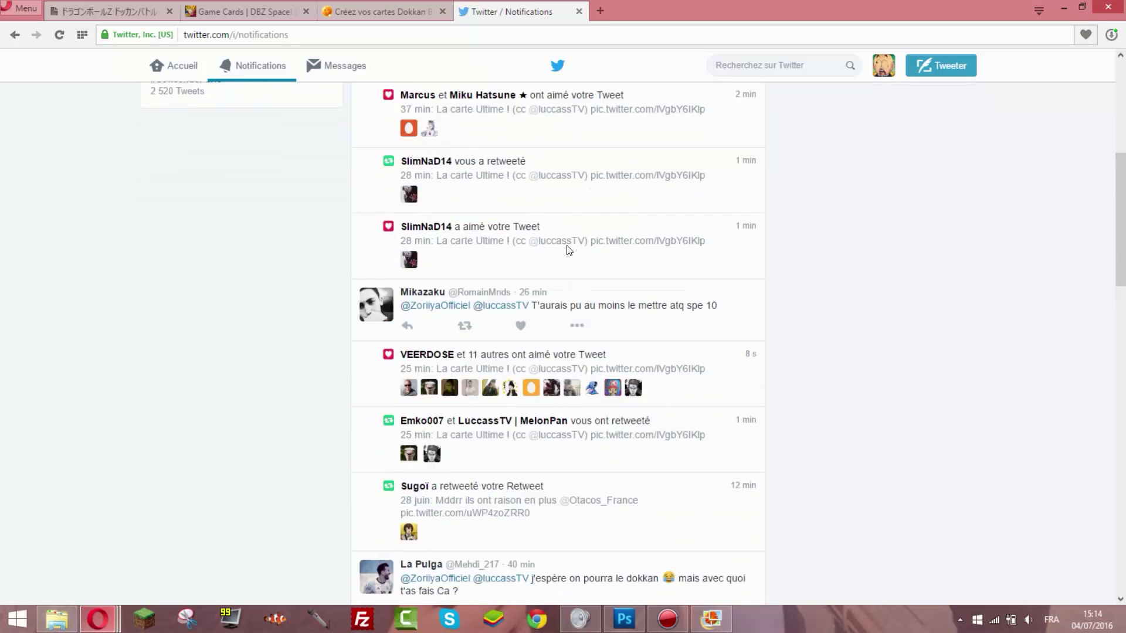
scroll(568, 250, down, 20)
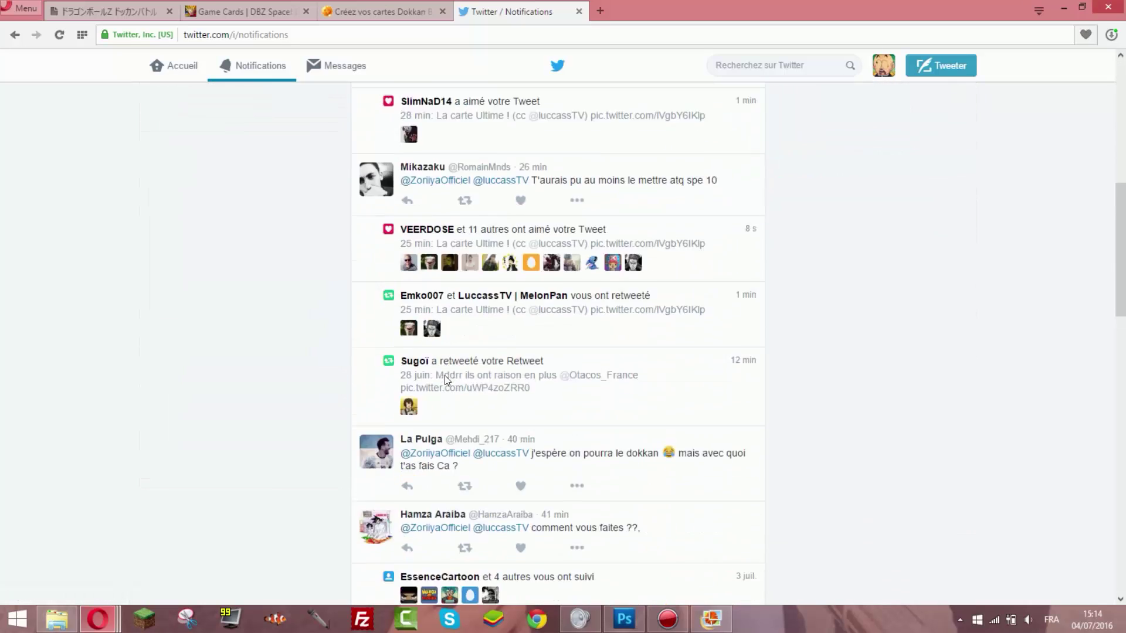
scroll(445, 380, up, 9)
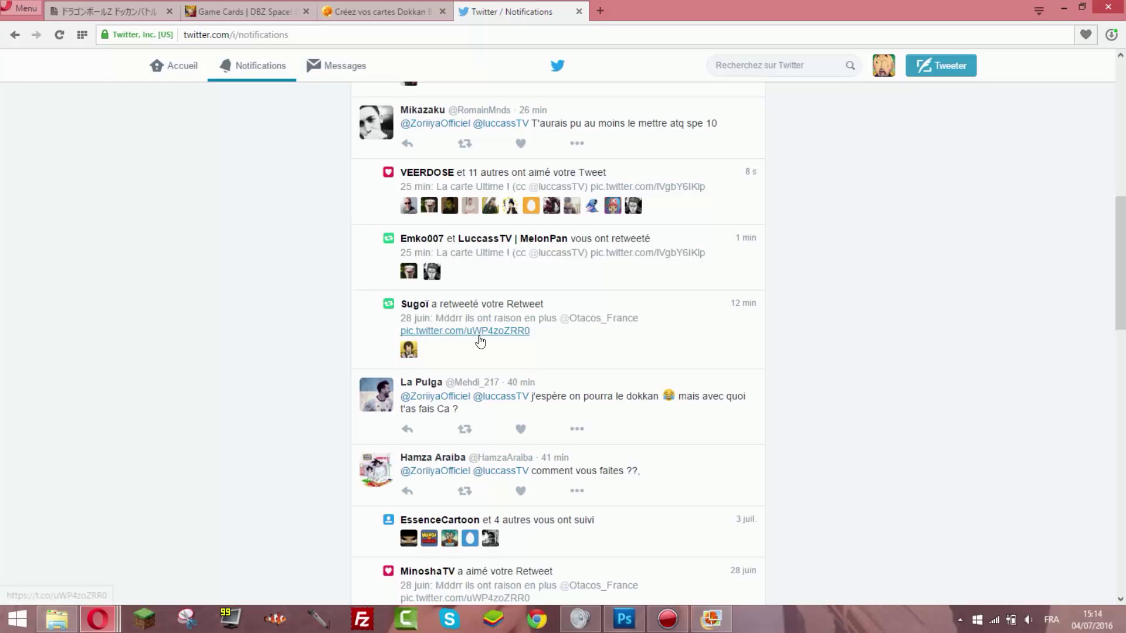
Open the account's own Twitter profile and enlarge the card picture in the "La carte Ultime !" tweet.
click(884, 66)
click(871, 105)
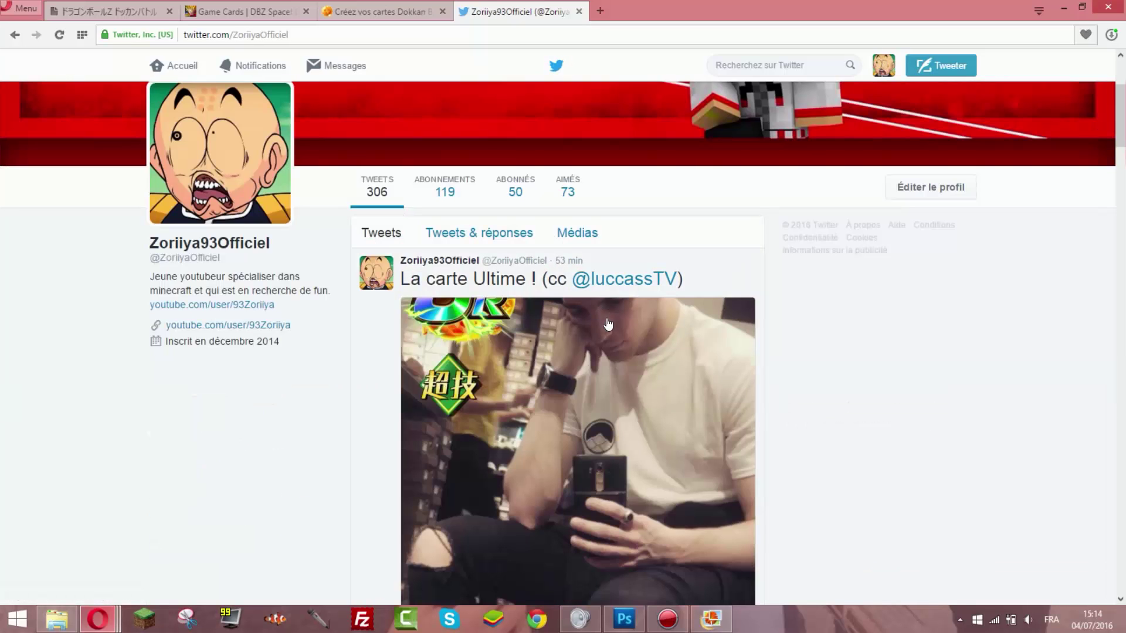
click(586, 402)
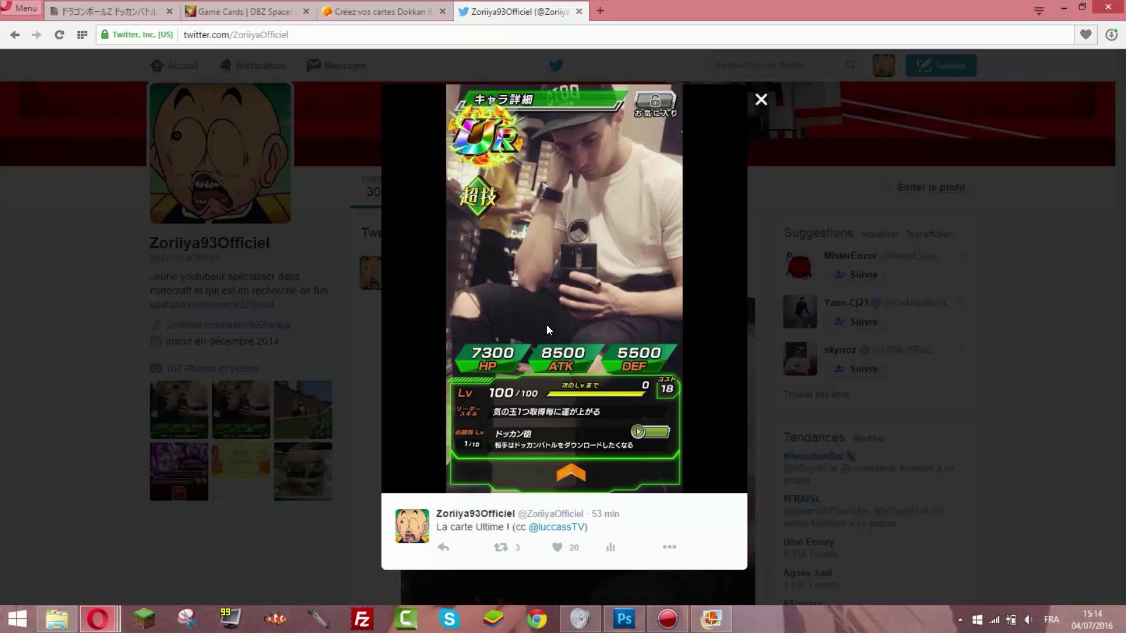
Compare the tweeted card with of.gif in Photo Gallery, and move the gallery window clear of the Twitter profile picture.
click(724, 619)
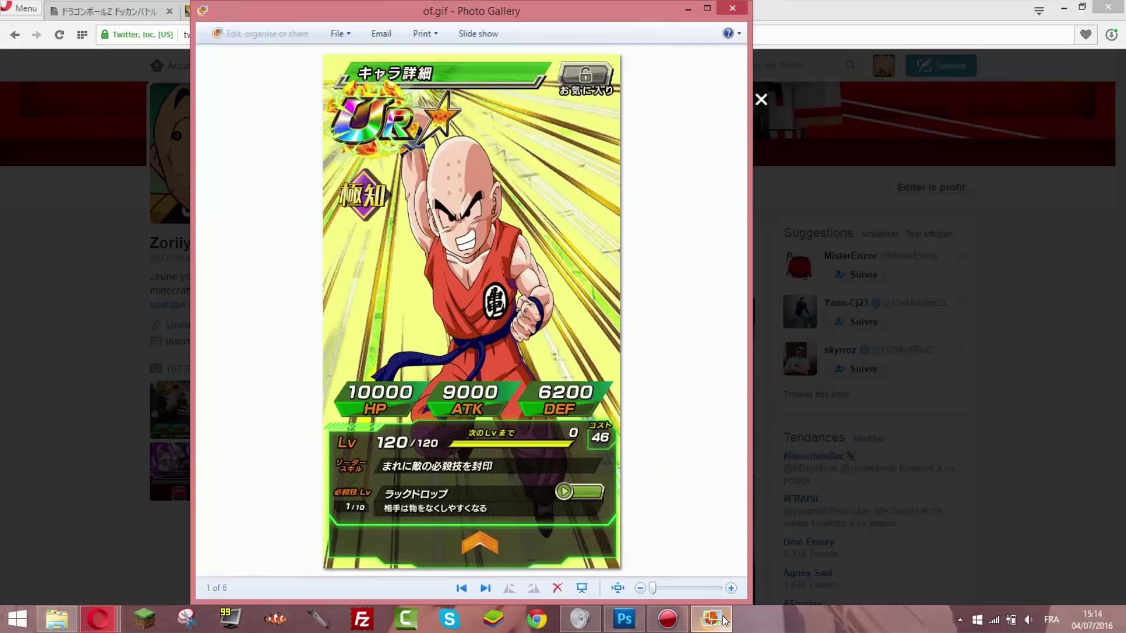
click(848, 420)
scroll(613, 416, down, 3)
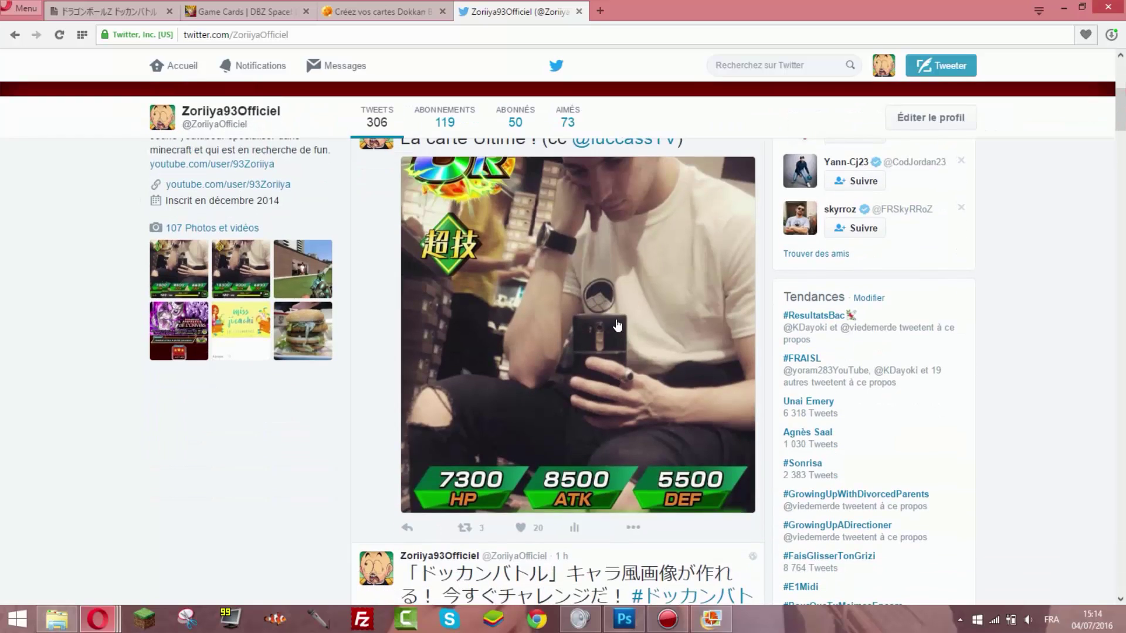
scroll(616, 351, up, 5)
click(711, 619)
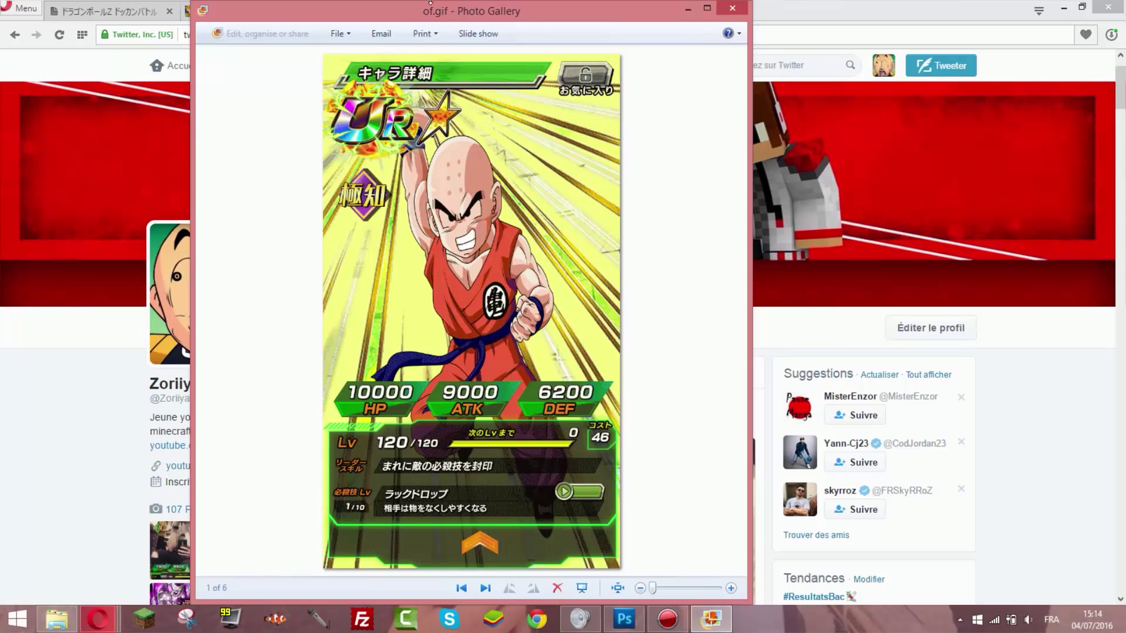
drag(406, 6, 560, 14)
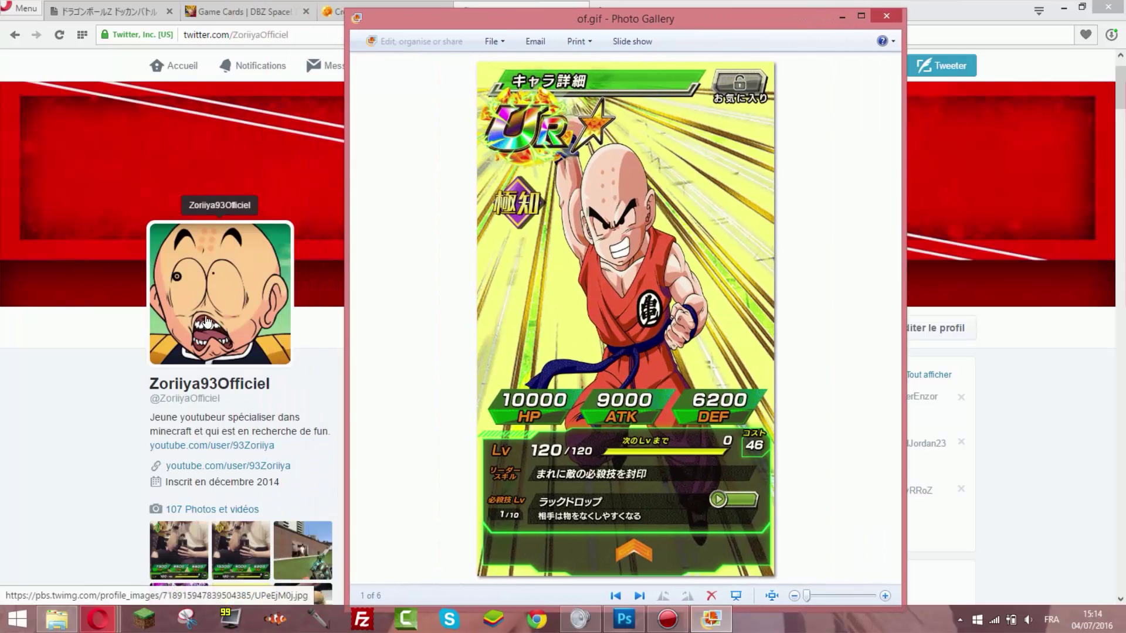